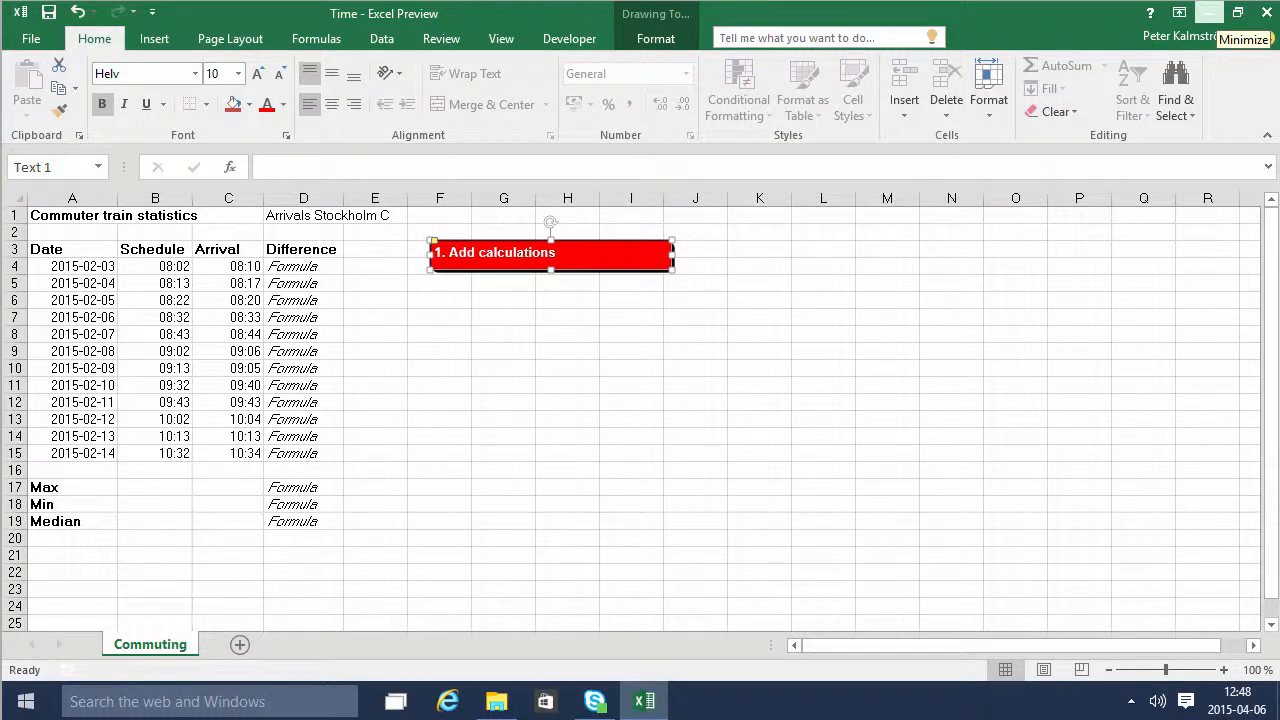
Inspect the first scheduled and arrival time cells to see their full stored values.
click(826, 272)
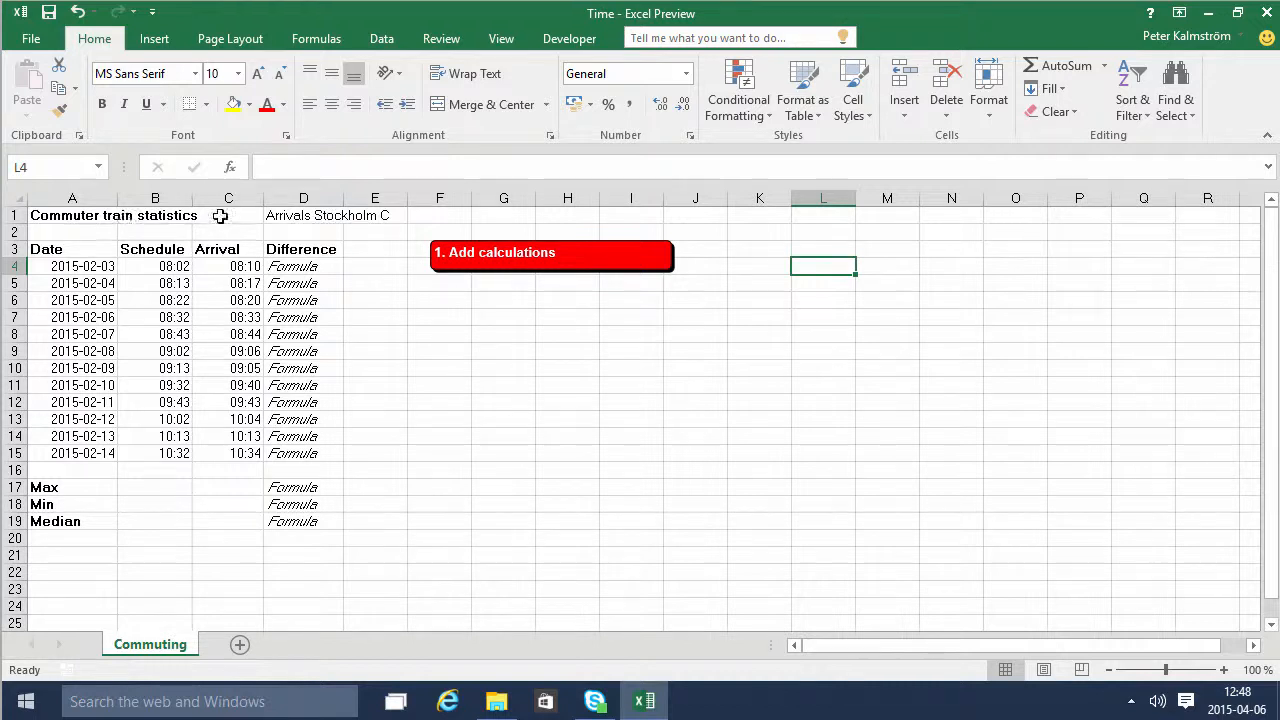
click(174, 266)
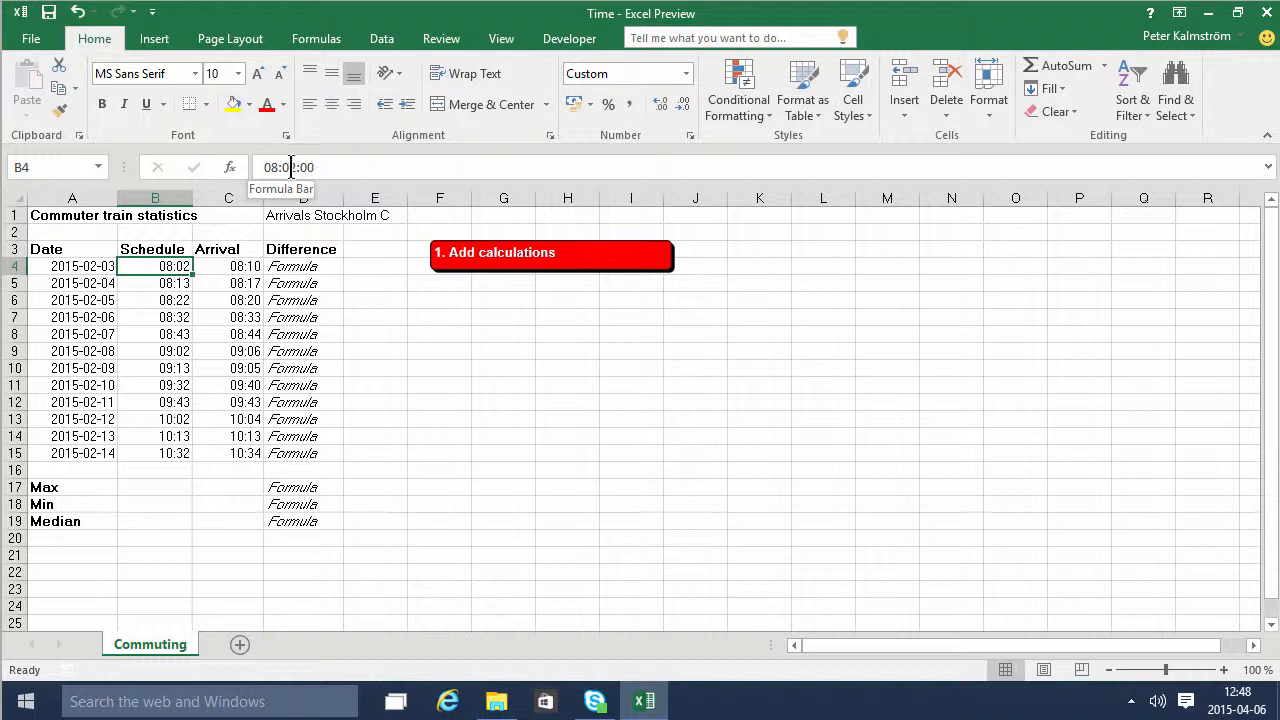
click(246, 266)
click(168, 283)
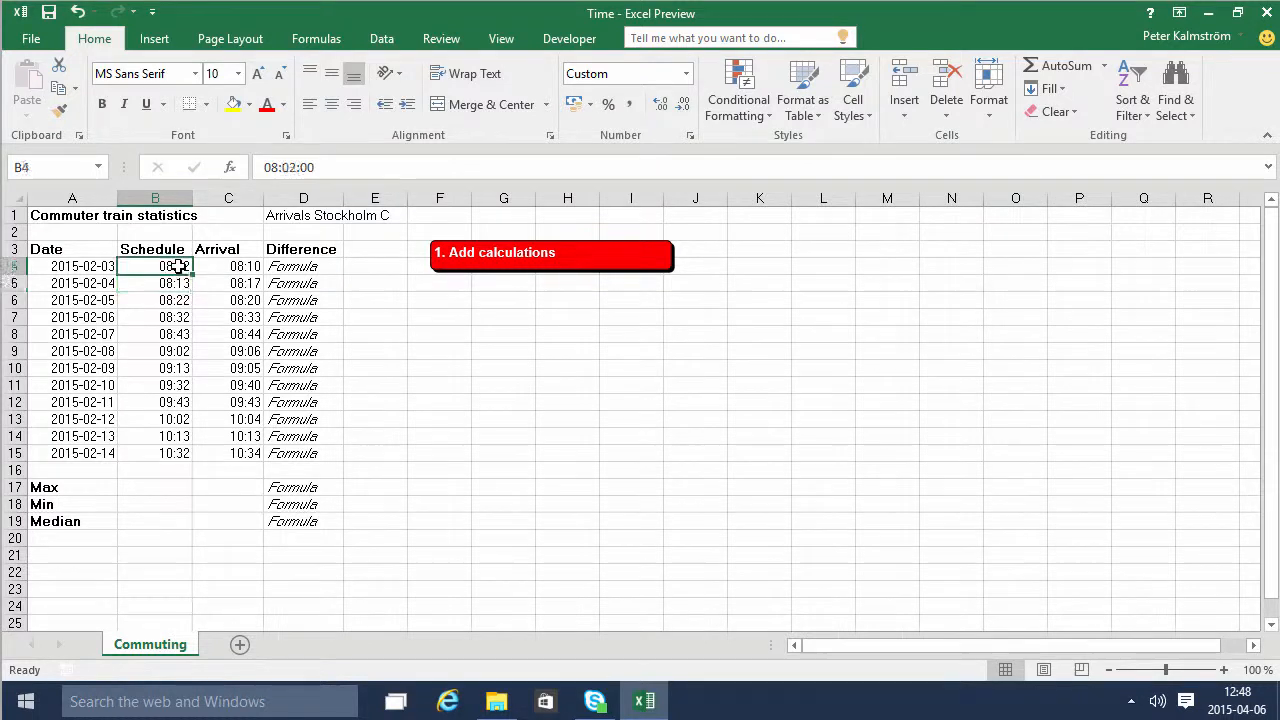
click(170, 267)
Enter the test number 123 in L3 and the text 123 kg in L4.
click(829, 252)
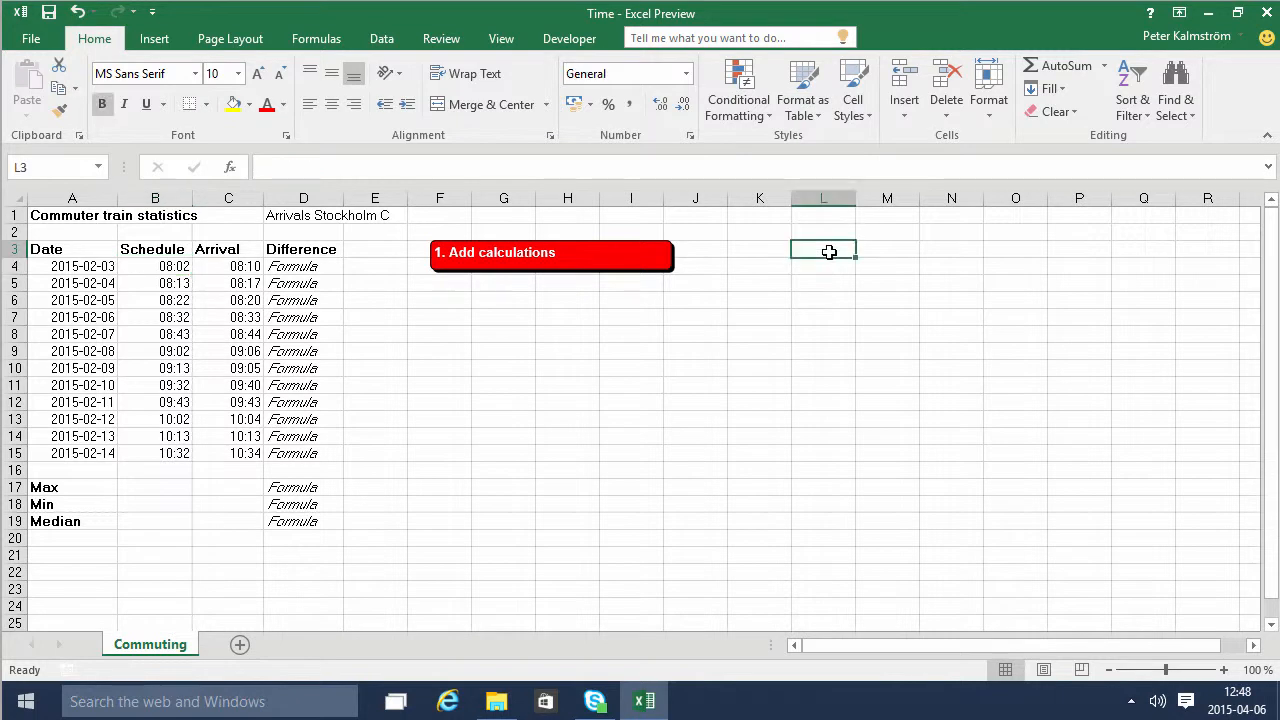
text(123)
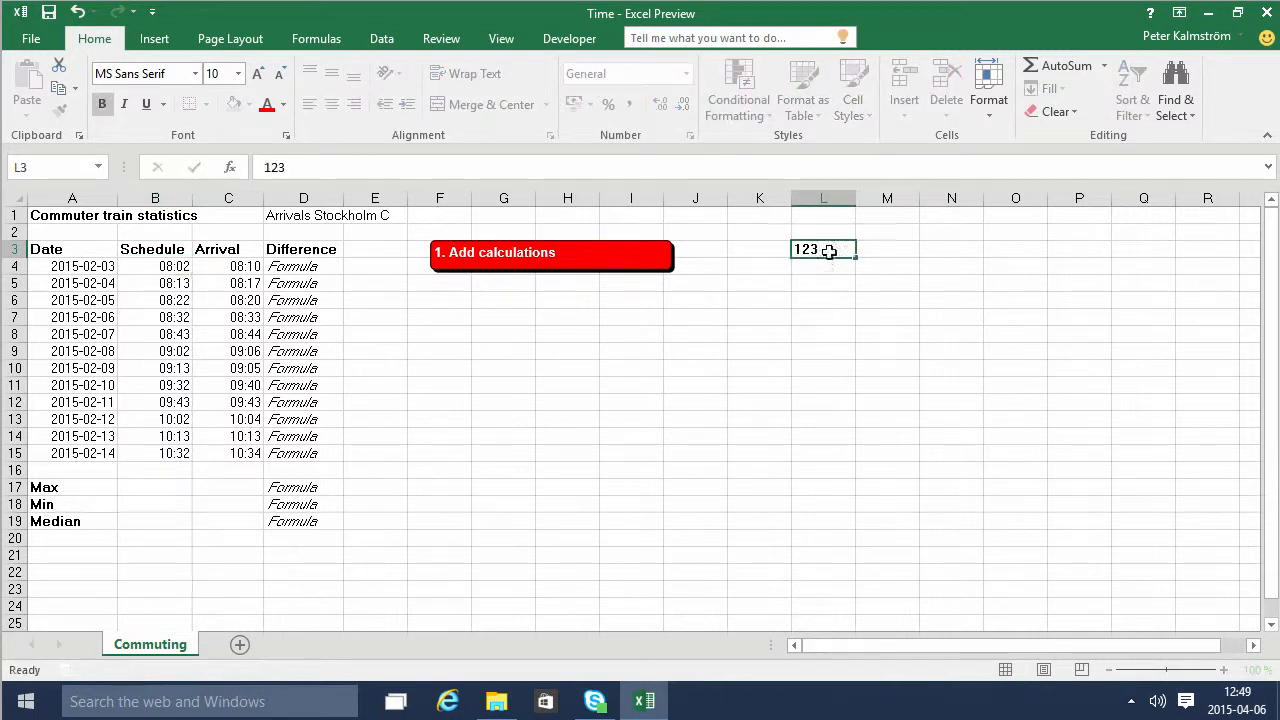
key(Return)
text(123)
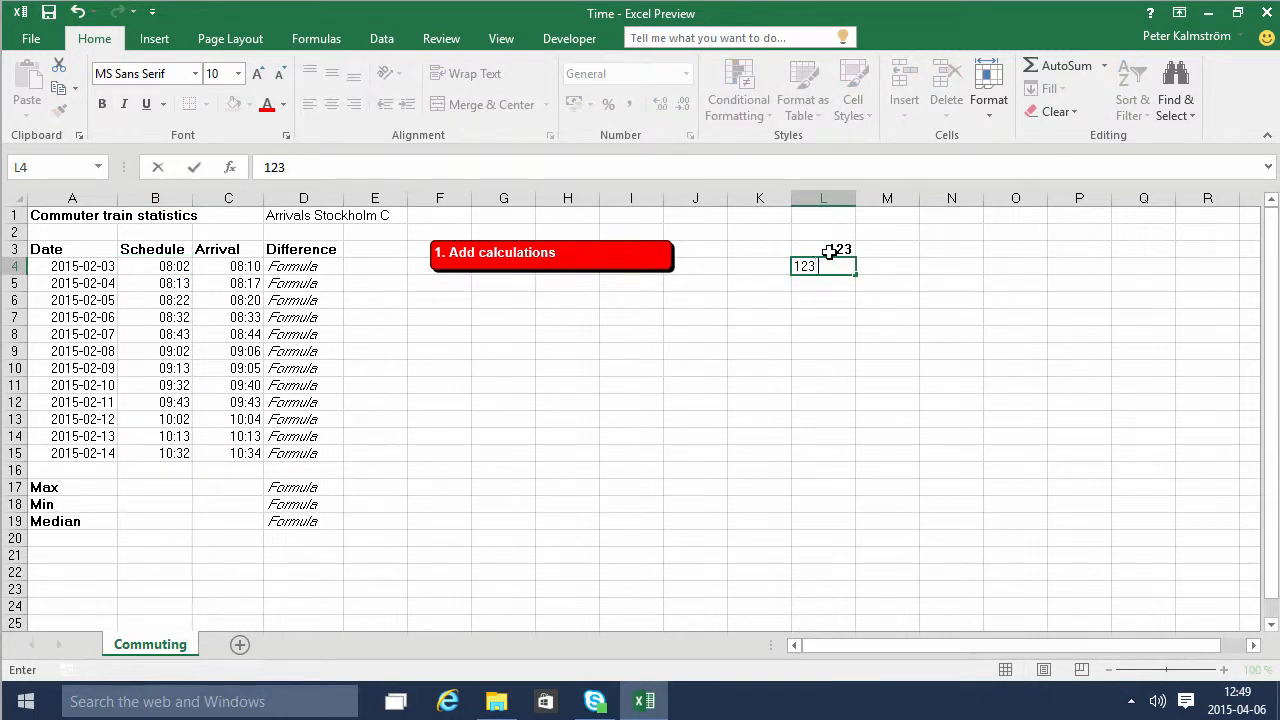
text( kg)
key(Return)
key(Up)
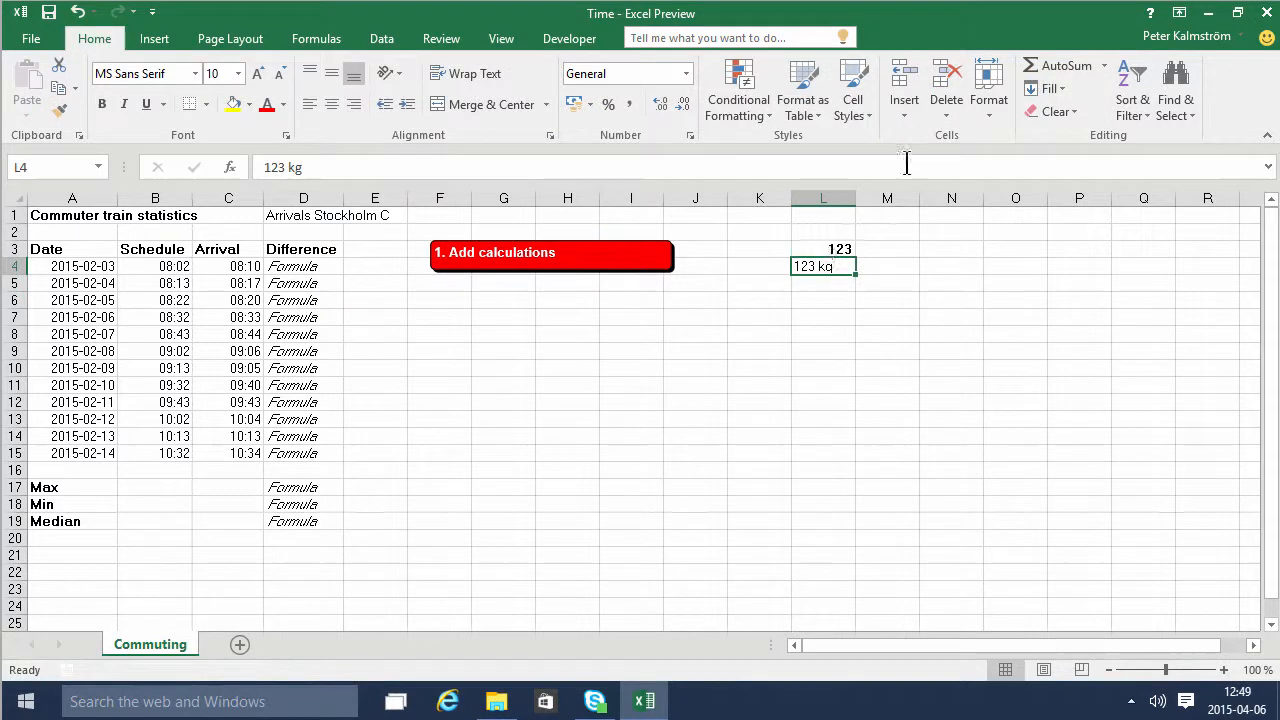
click(831, 252)
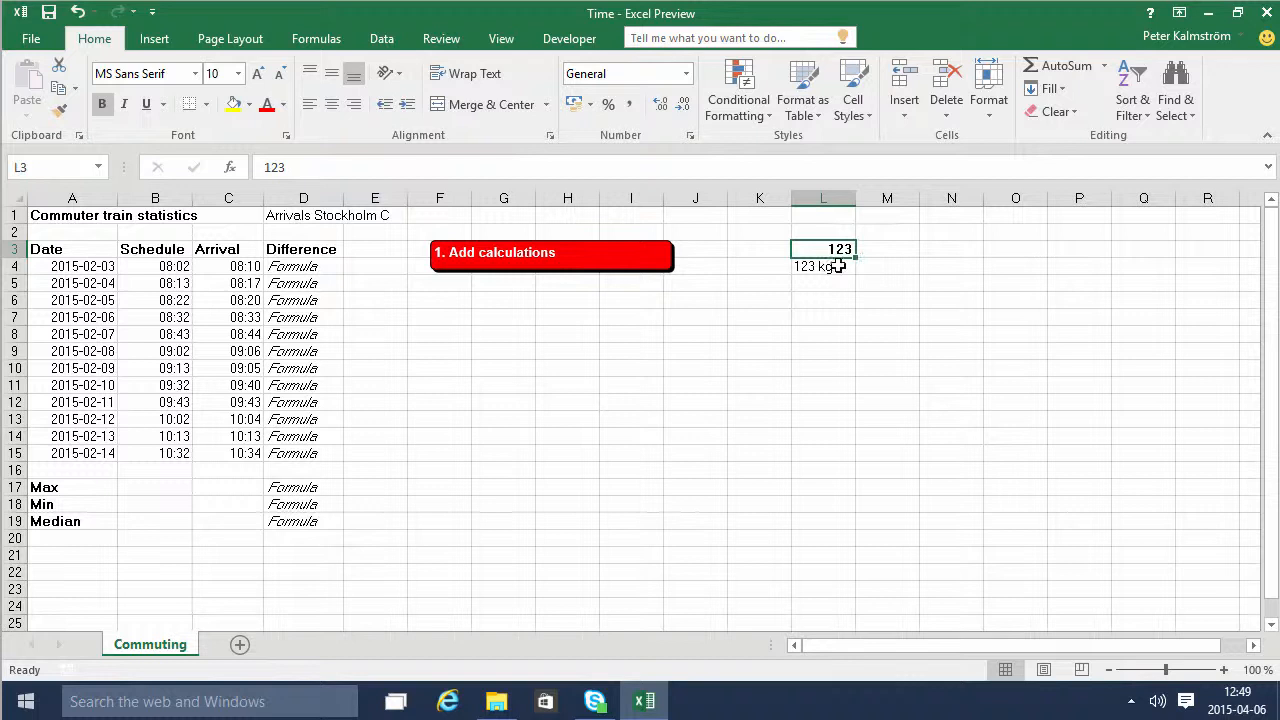
click(834, 266)
click(840, 267)
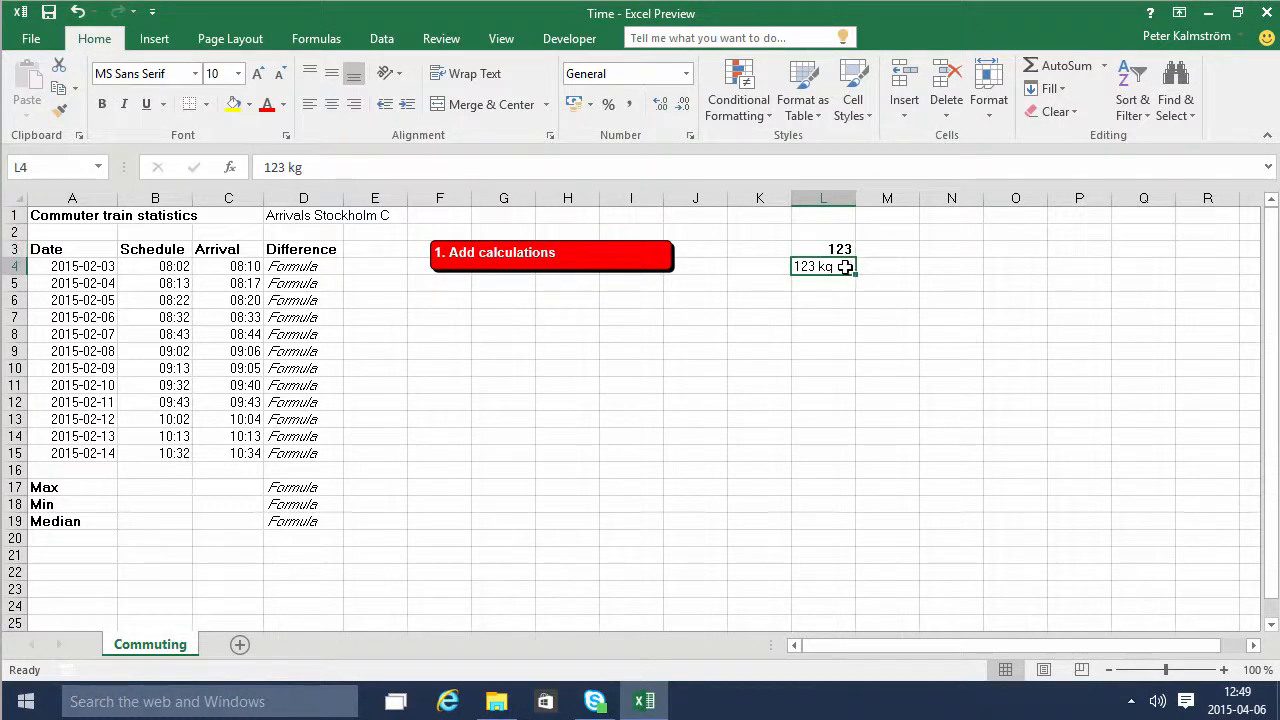
Add =L3+10 in M3 giving 133 and =L4+1 in M4 returning #VALUE!
click(898, 250)
text(=)
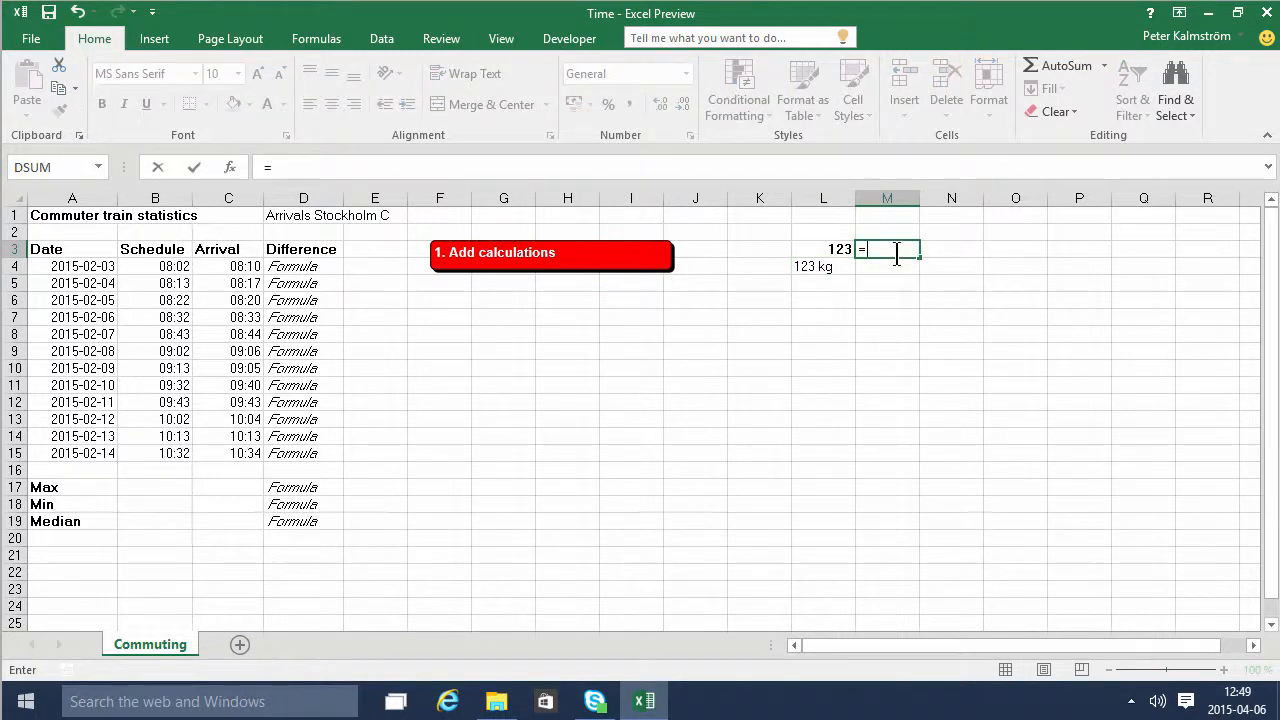
click(834, 249)
text(+10)
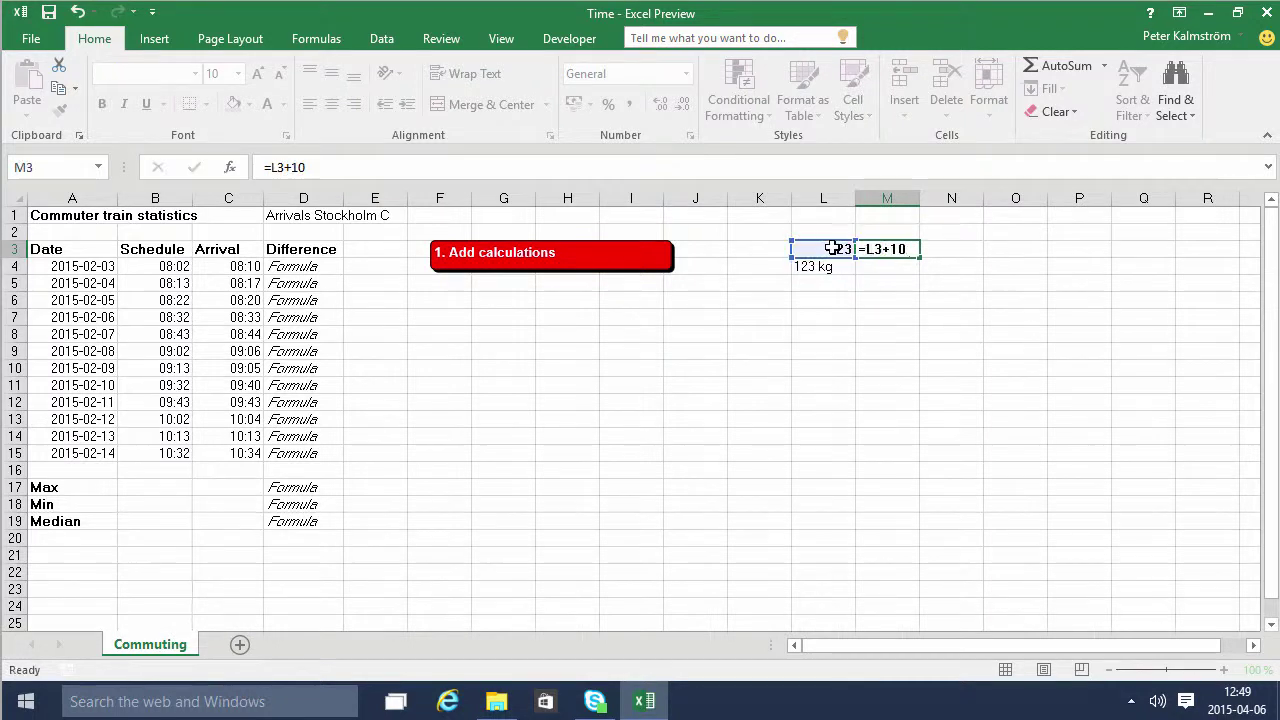
key(Return)
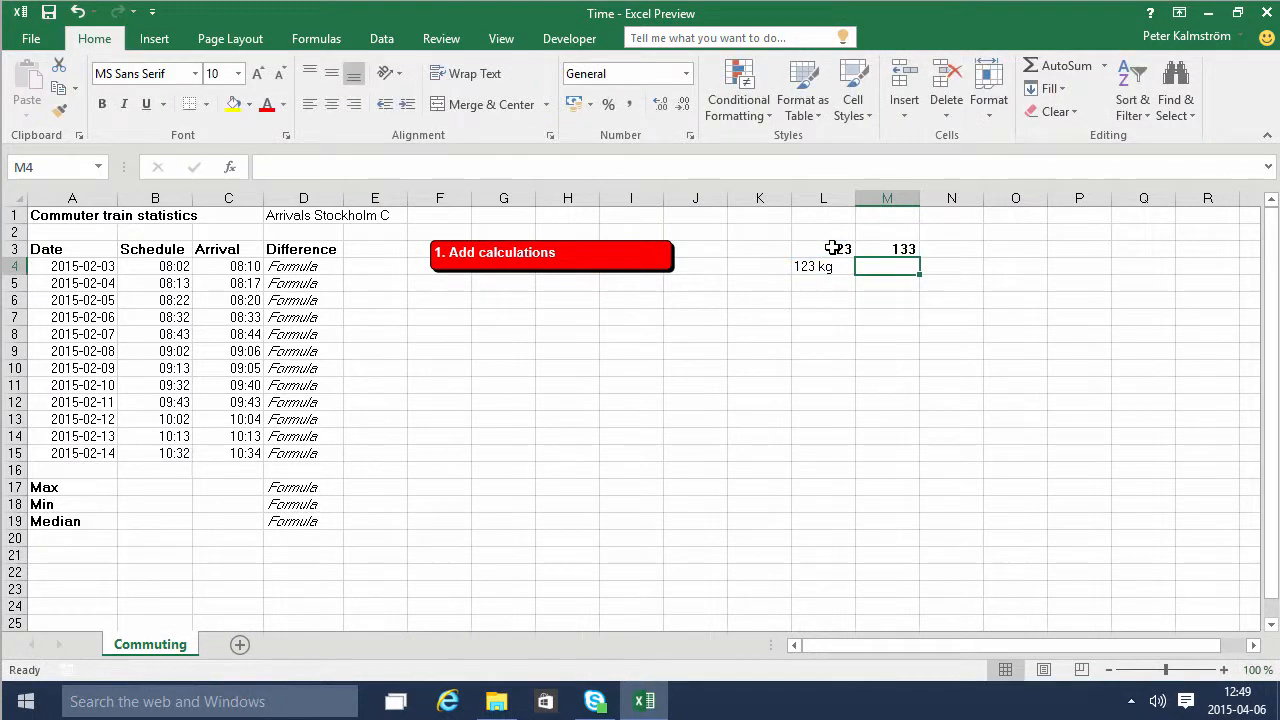
text(=)
click(812, 268)
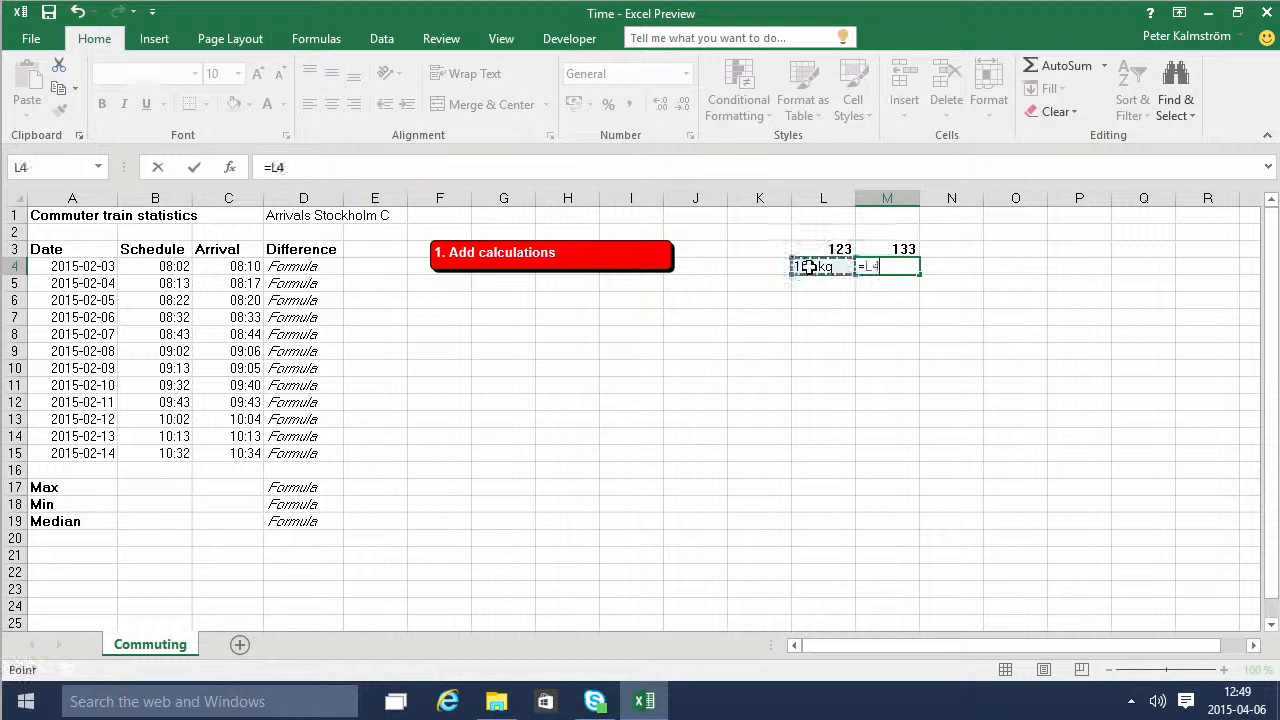
text(+1)
key(Return)
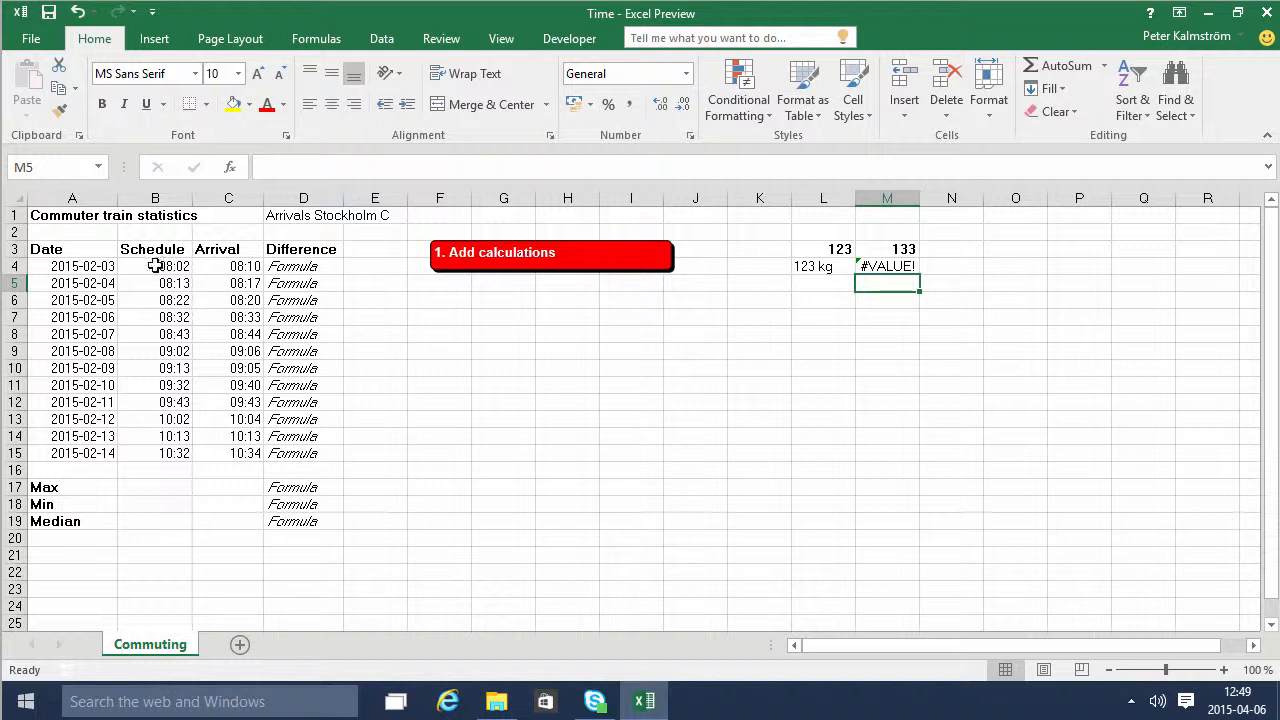
click(826, 252)
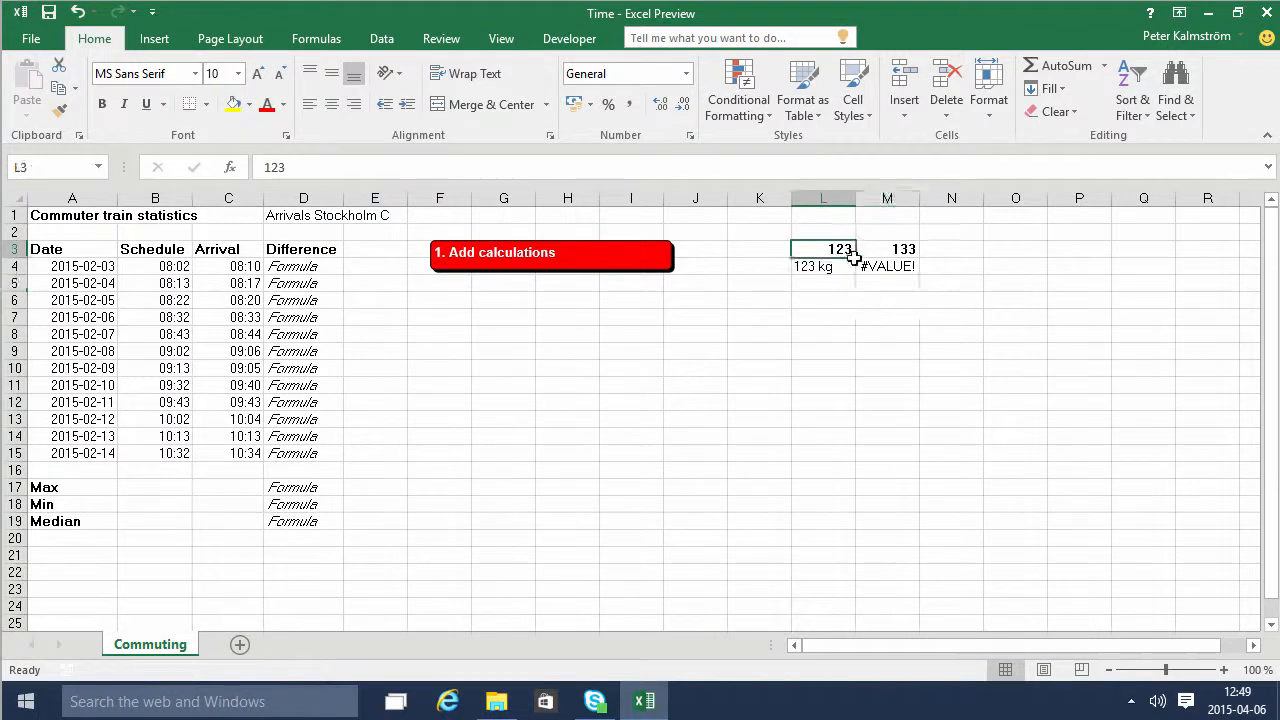
Clear the test values and formulas in L3:M5.
drag(826, 252, 890, 275)
key(Delete)
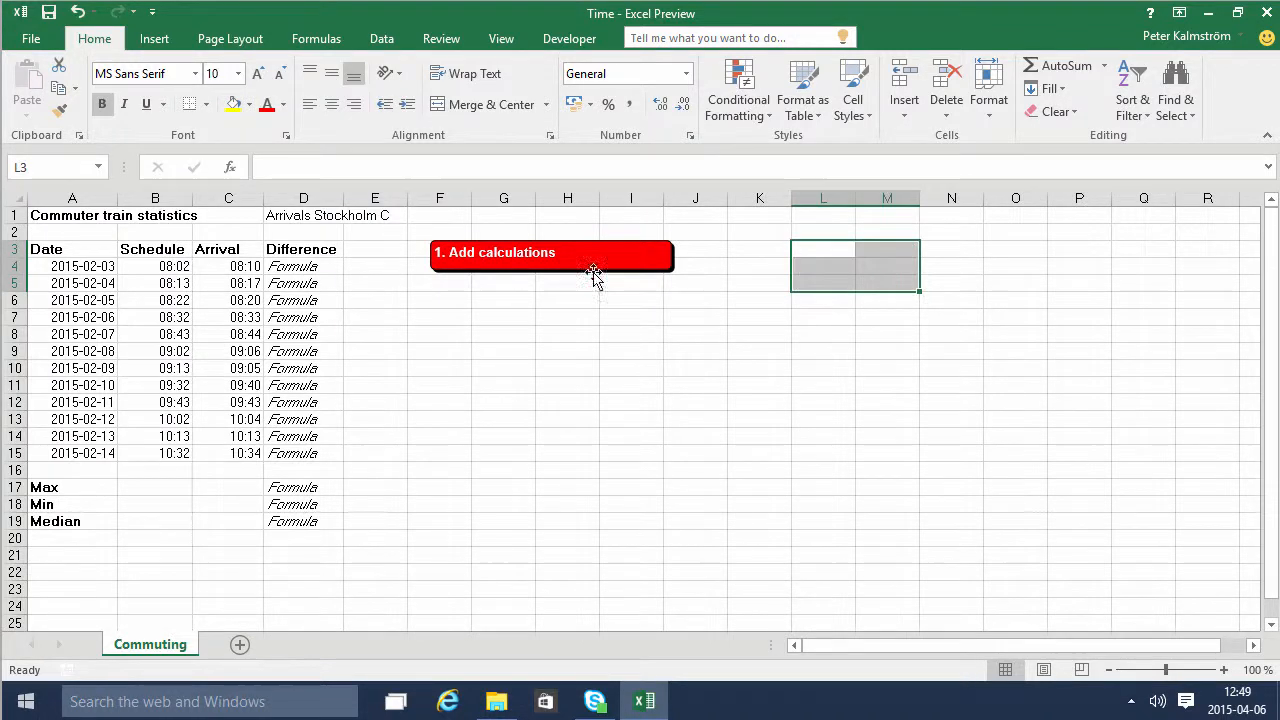
Make D4 compute arrival minus scheduled time, =C4-B4, showing 00:08.
click(305, 267)
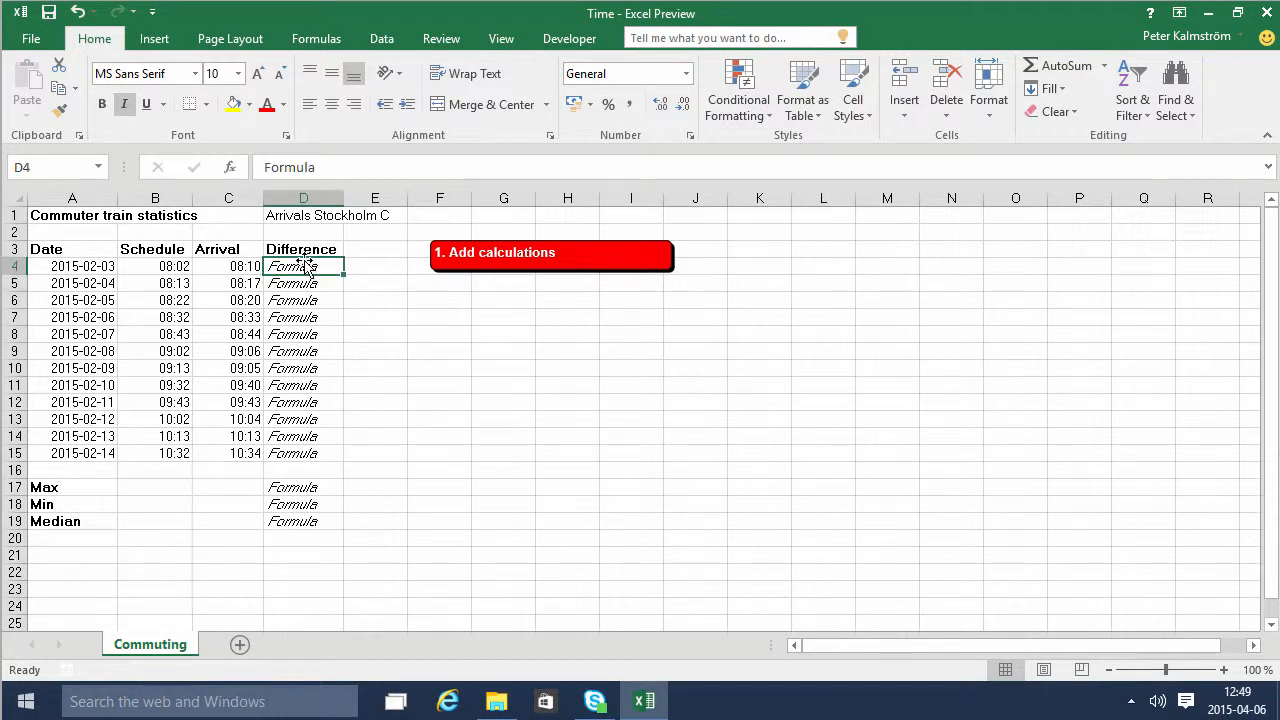
text(=)
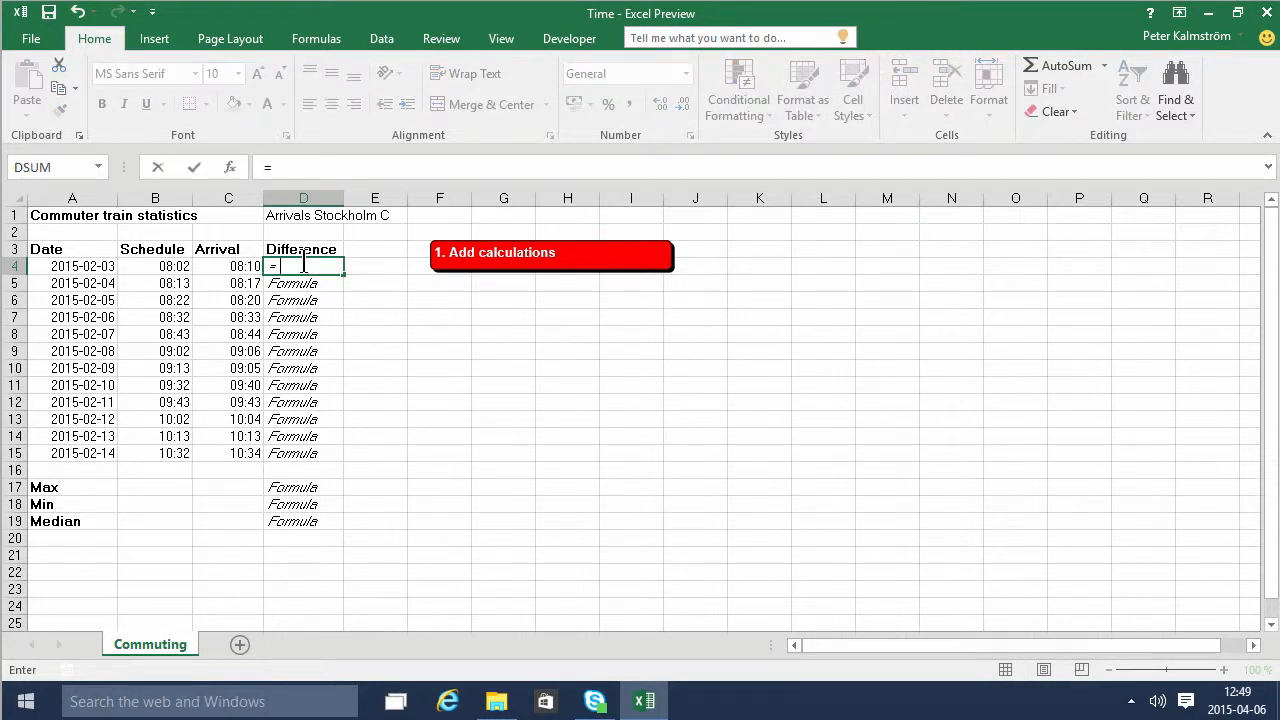
click(316, 268)
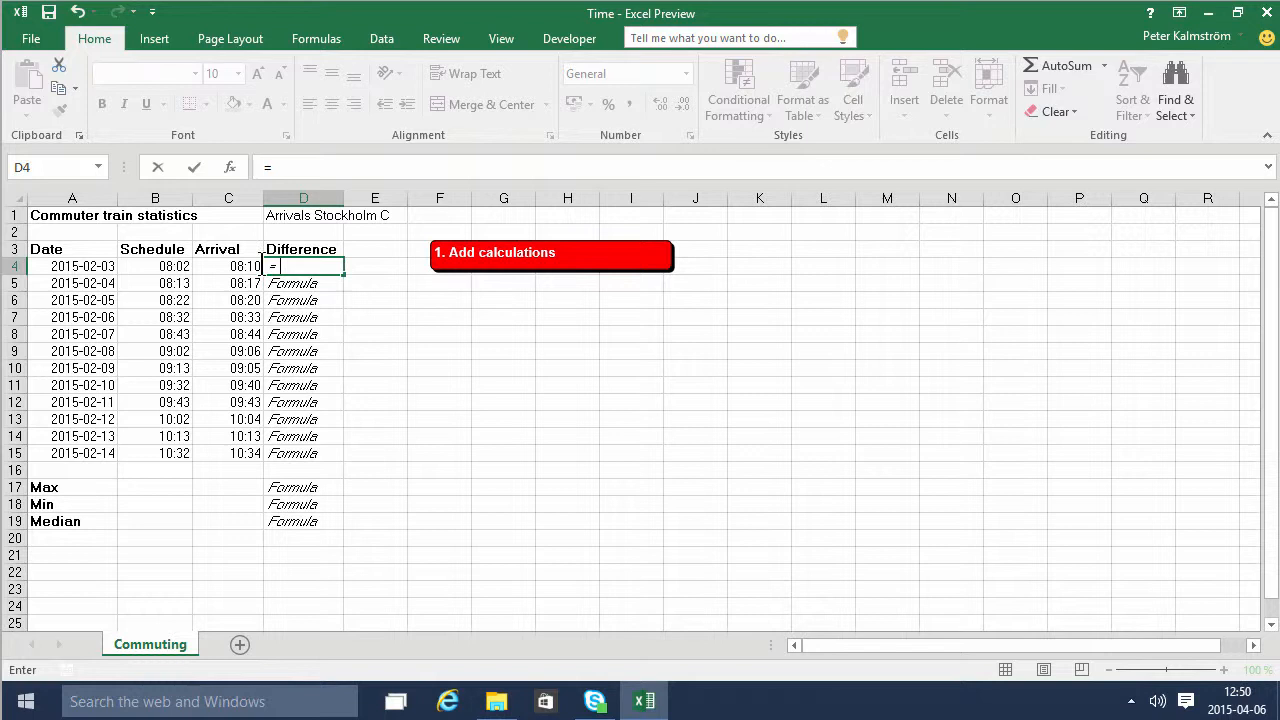
click(237, 268)
text(-)
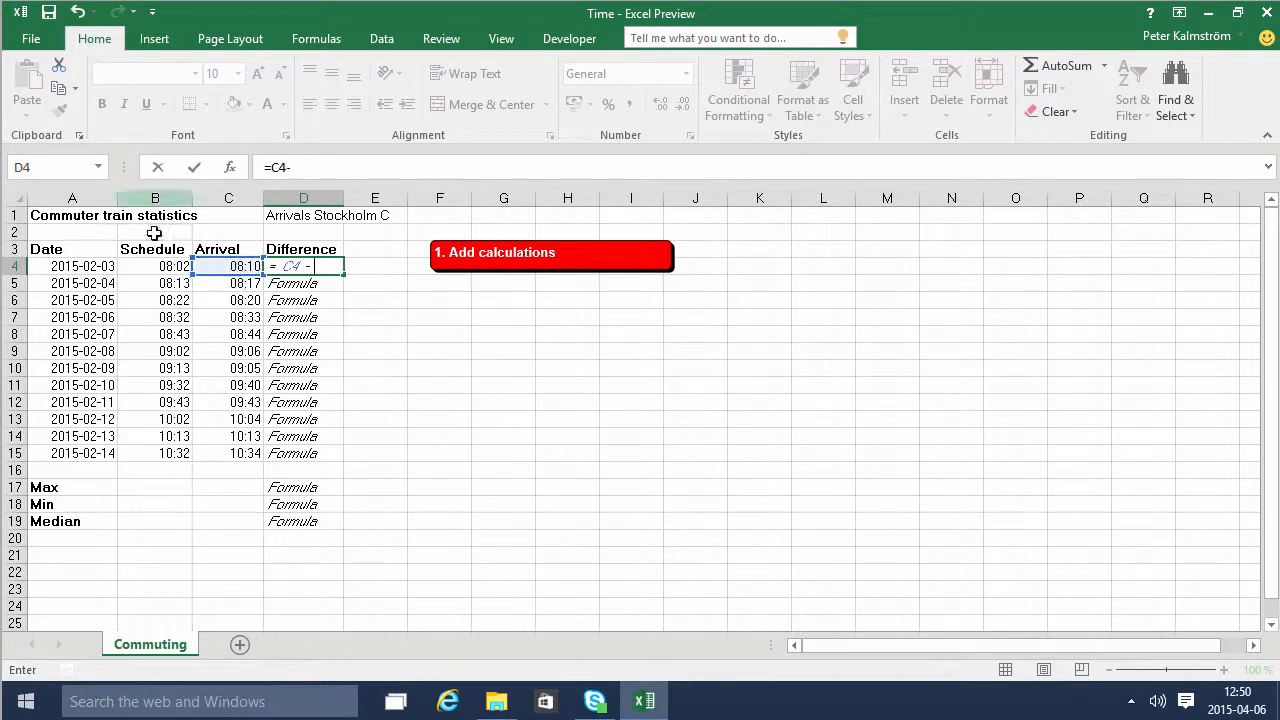
click(150, 265)
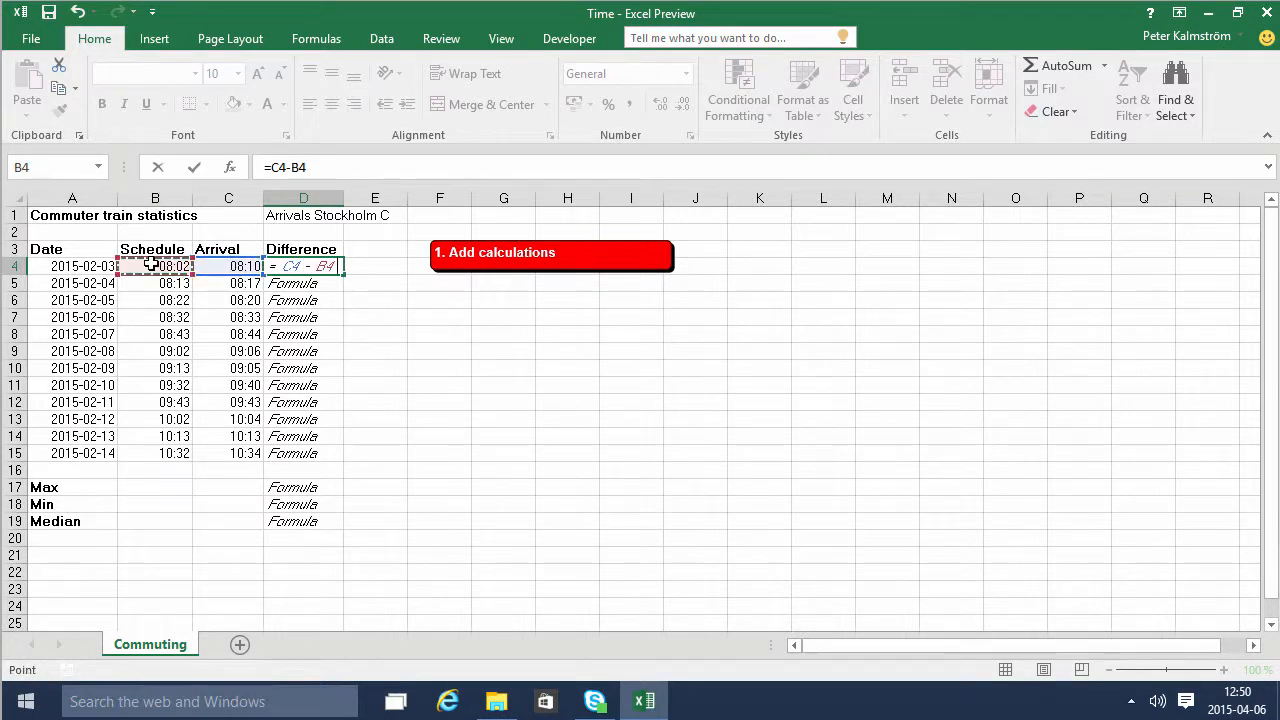
key(Return)
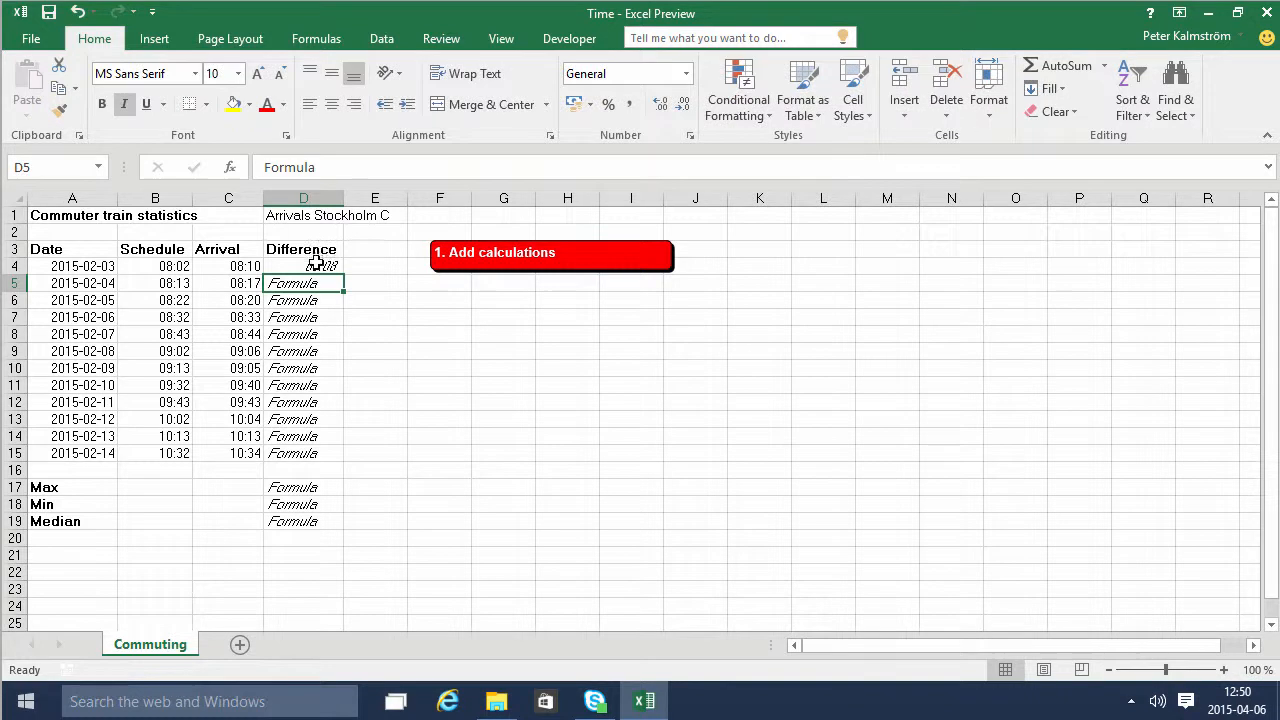
Fill the difference formula from D4 down to D15, where early arrivals show as ######.
click(314, 267)
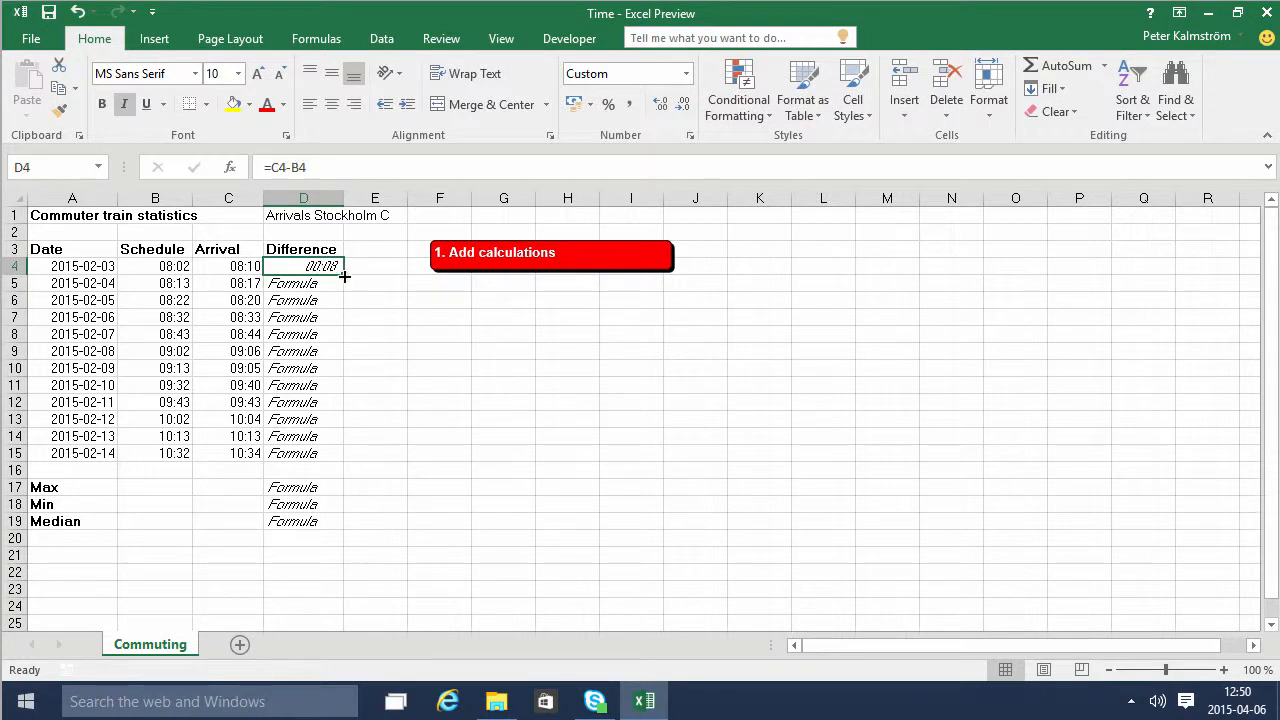
drag(345, 274, 356, 463)
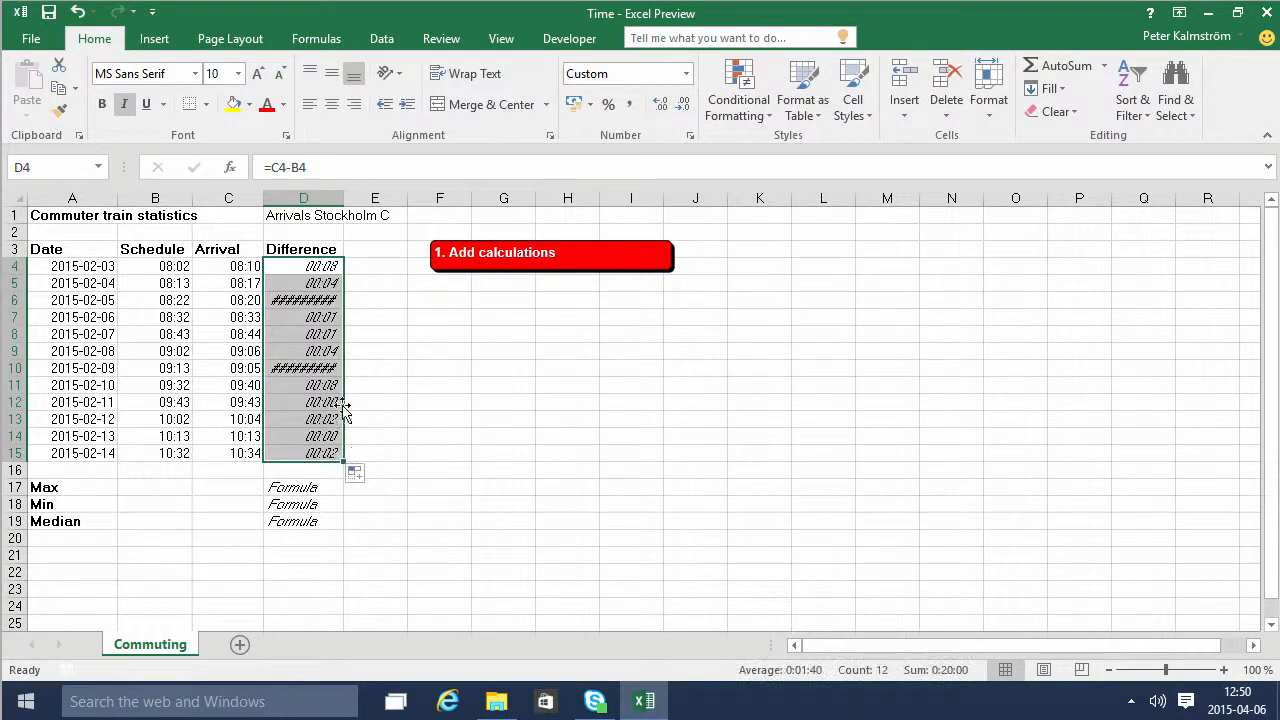
click(316, 300)
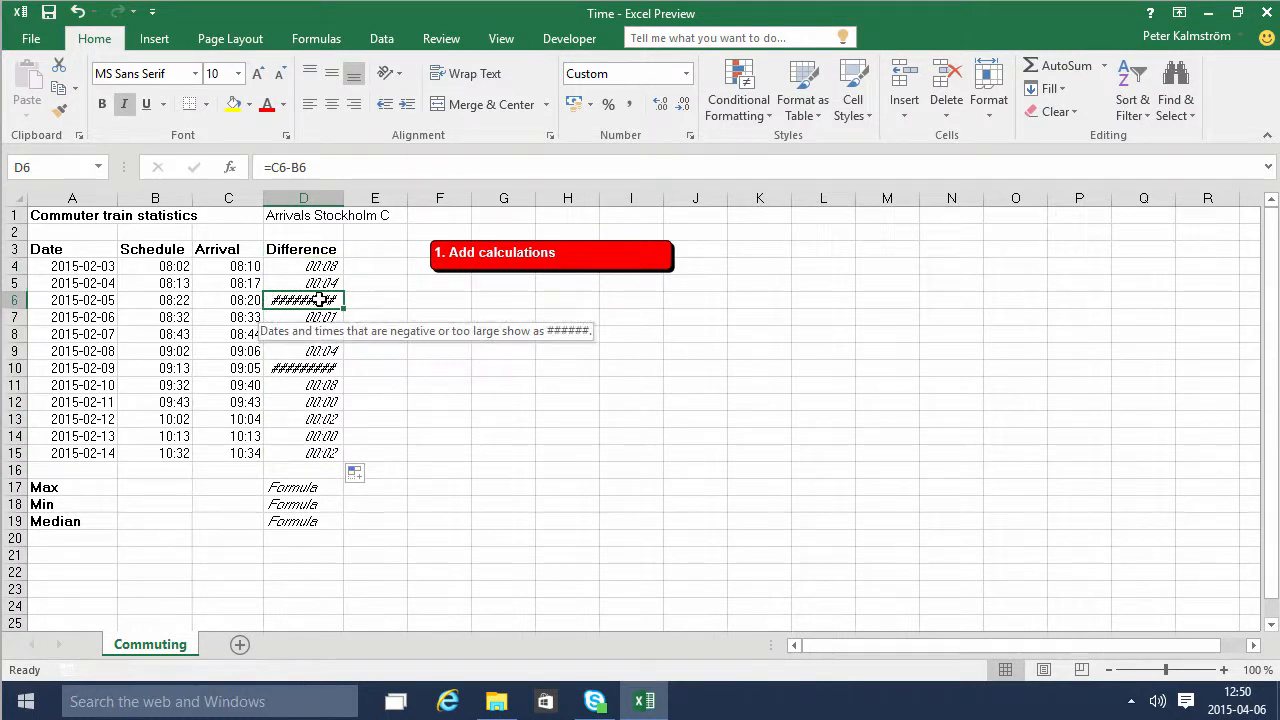
drag(328, 266, 320, 453)
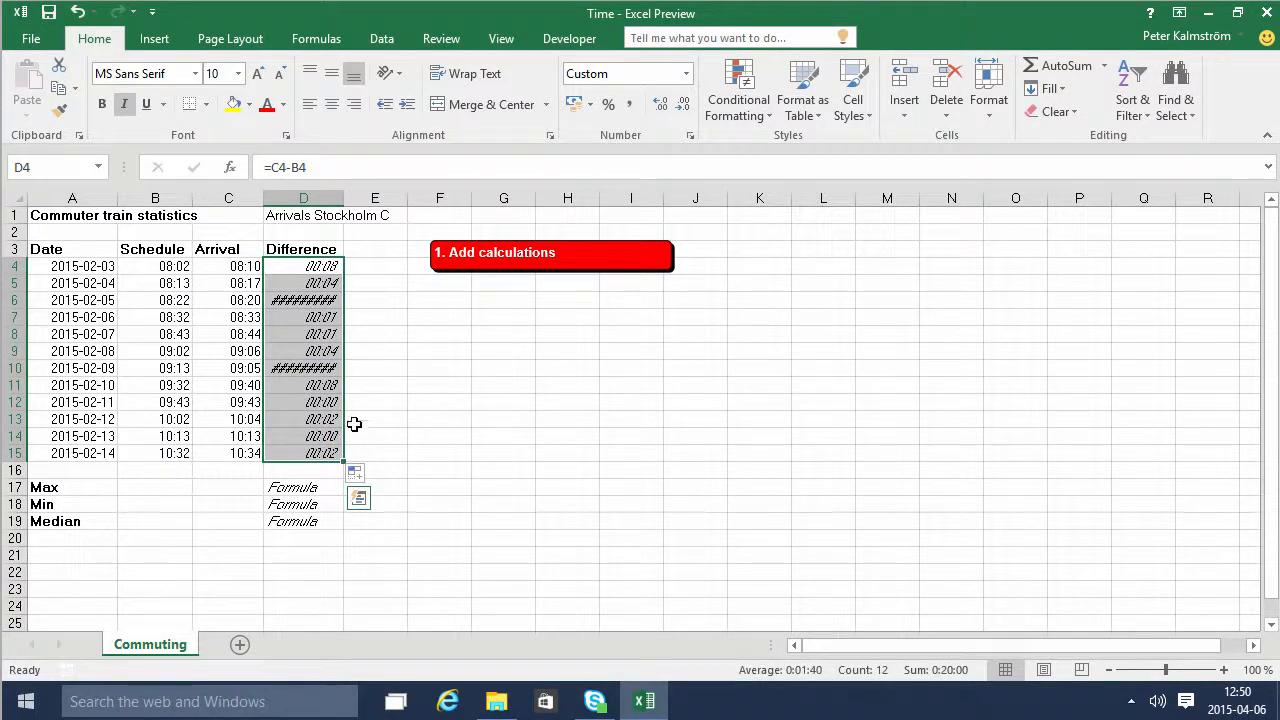
Format D4:D15 as Number with a 1000 separator and 5 decimal places.
right_click(312, 278)
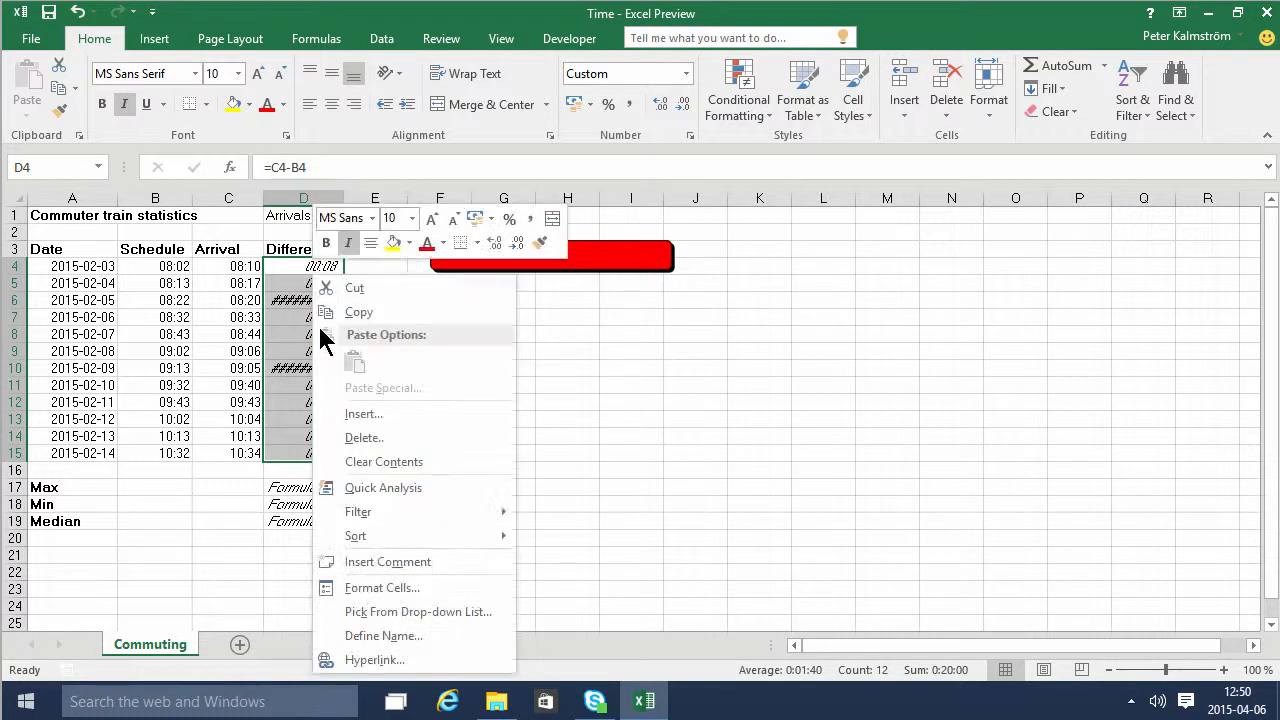
click(413, 600)
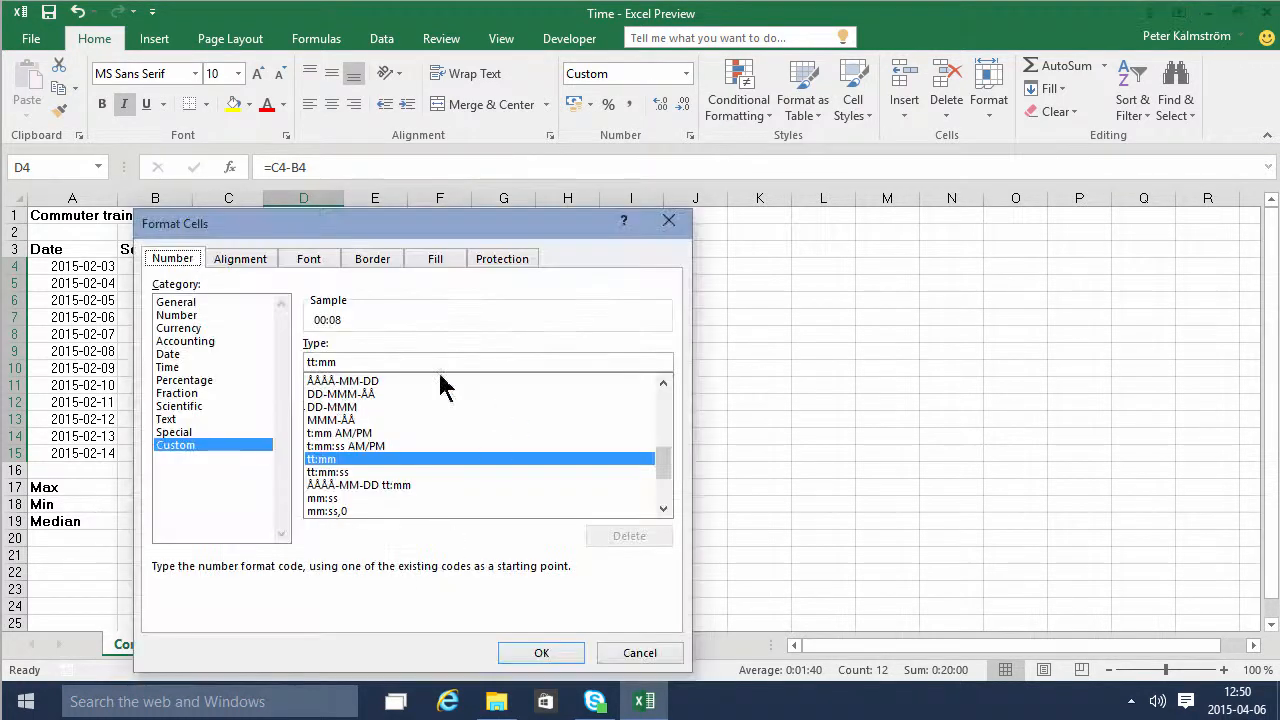
click(180, 315)
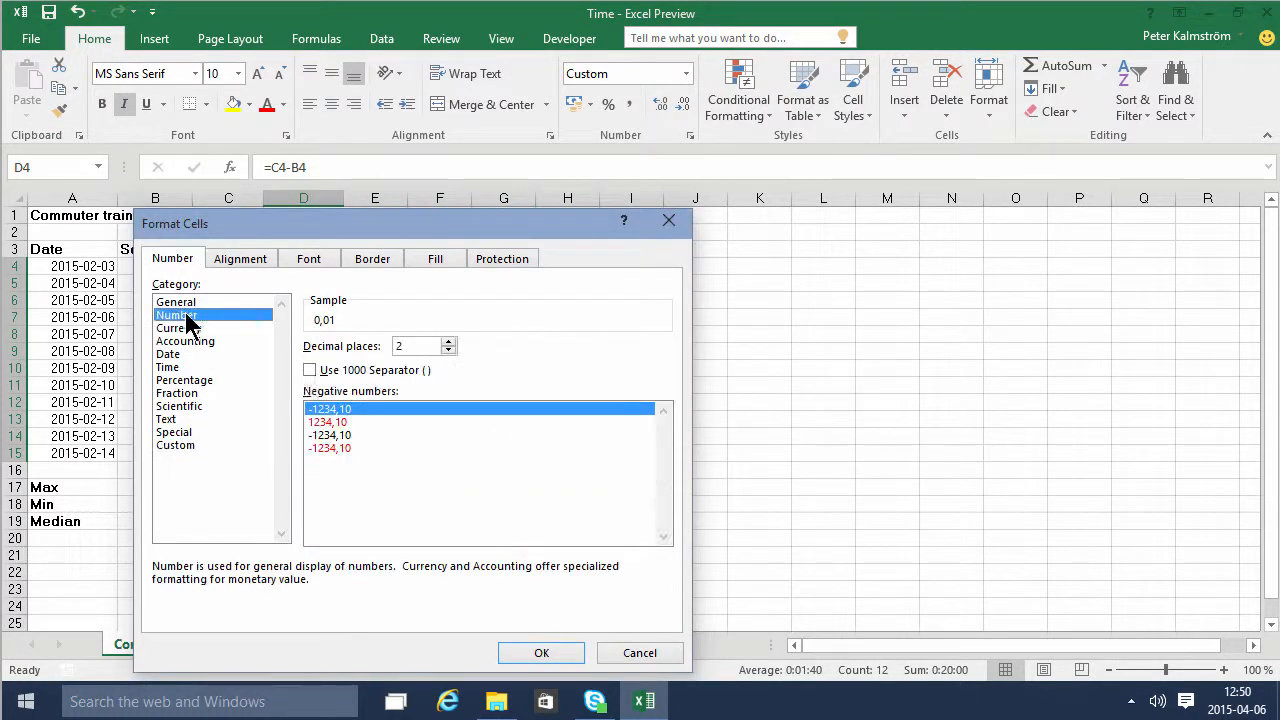
click(310, 370)
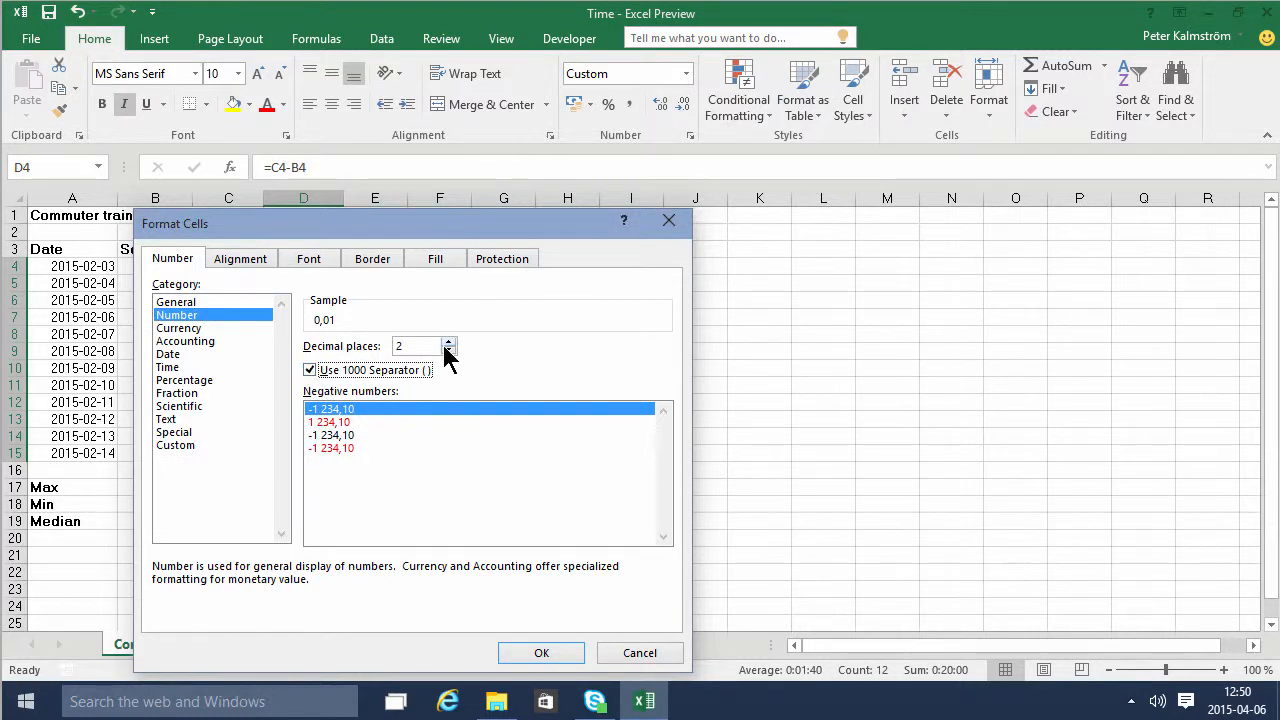
click(448, 341)
click(448, 341)
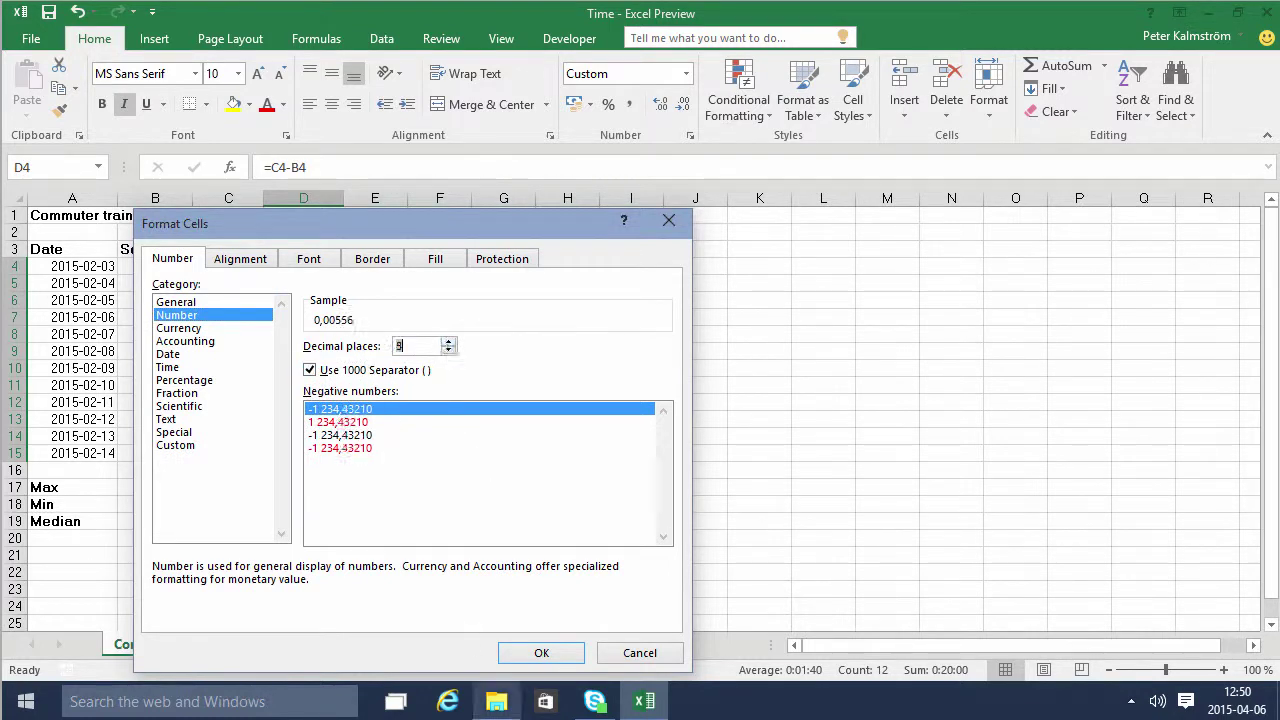
click(541, 652)
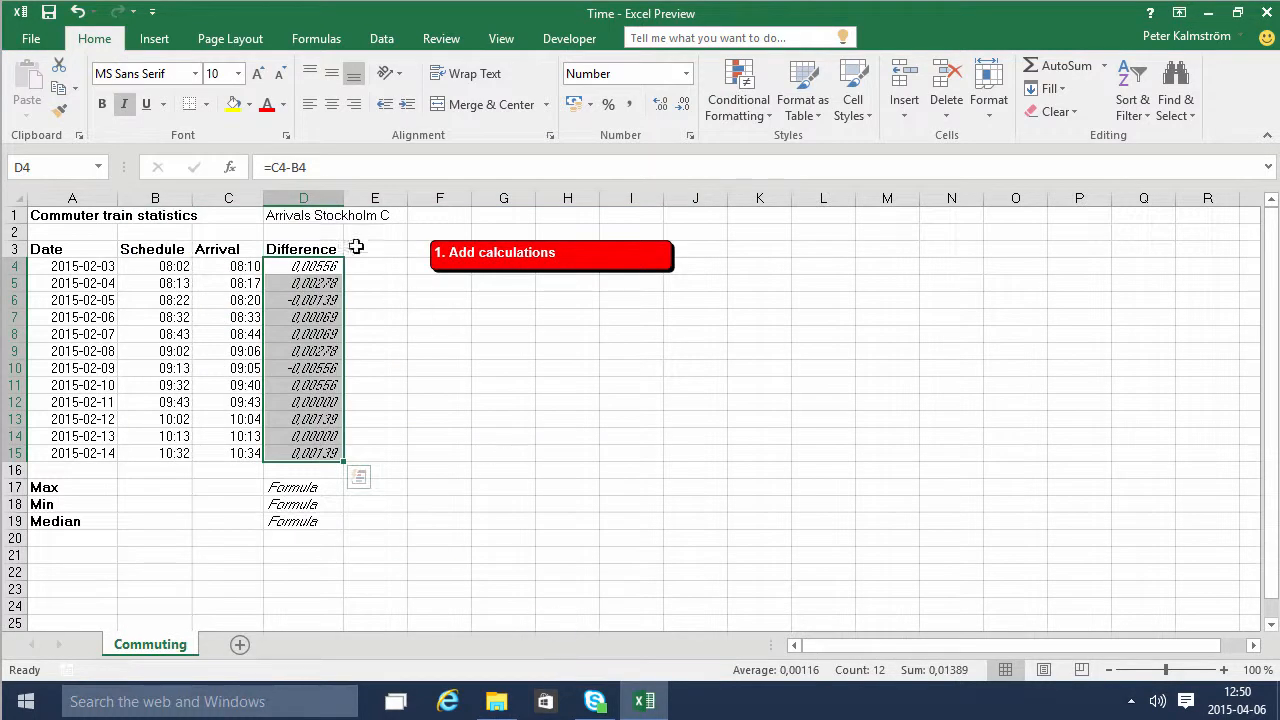
Widen column D so the five-decimal Difference values fit.
drag(351, 198, 423, 198)
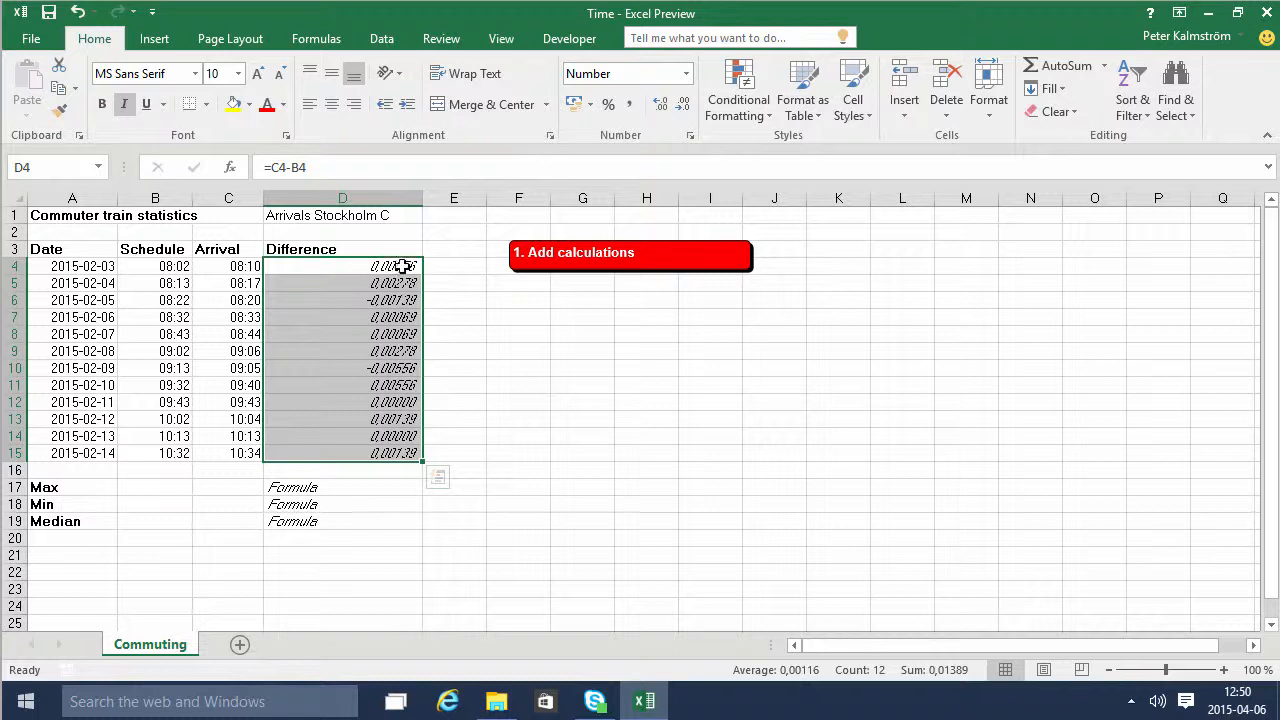
Change D4 to =(C4-B4)*24*60 for minutes and fill it down to D15.
click(271, 167)
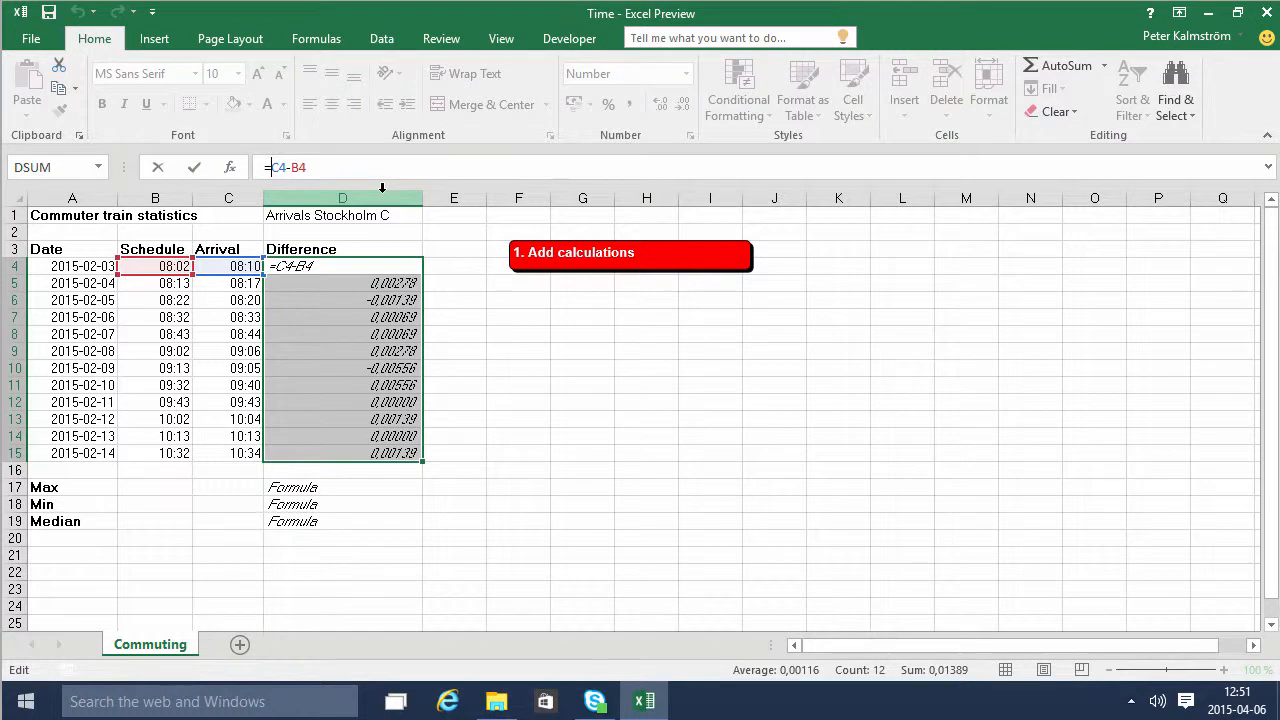
text(()
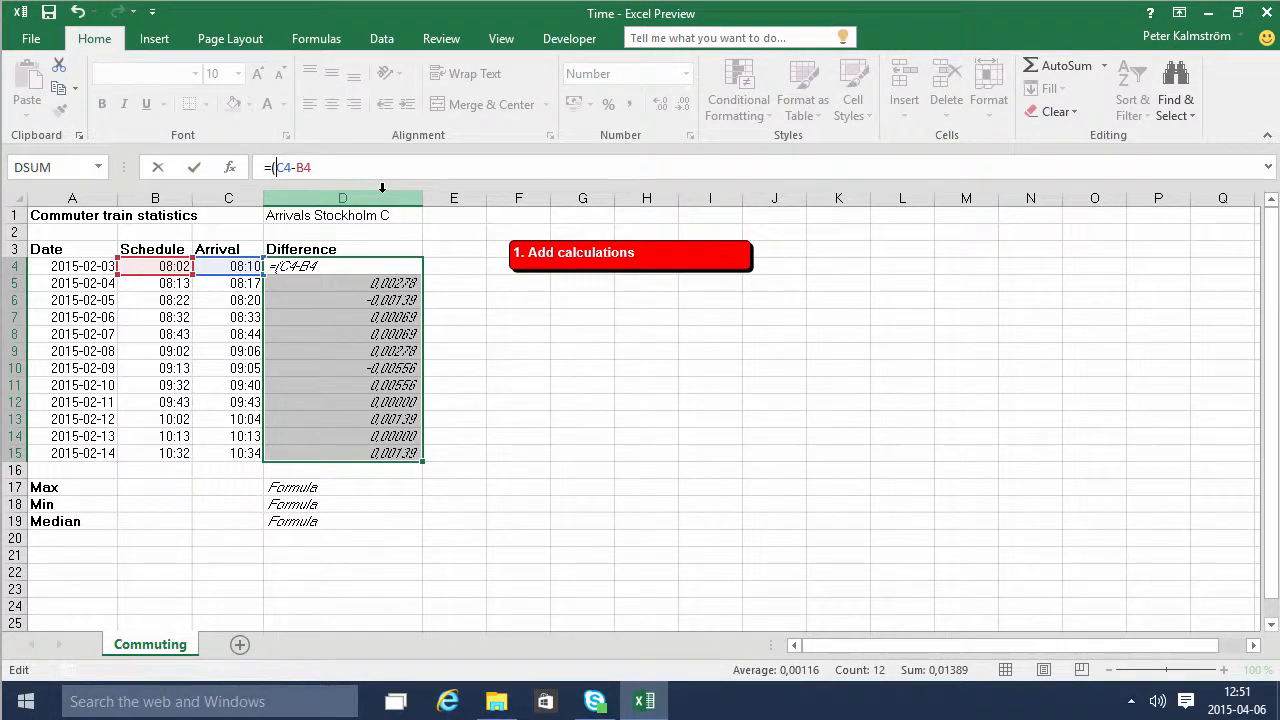
click(397, 167)
text(*6)
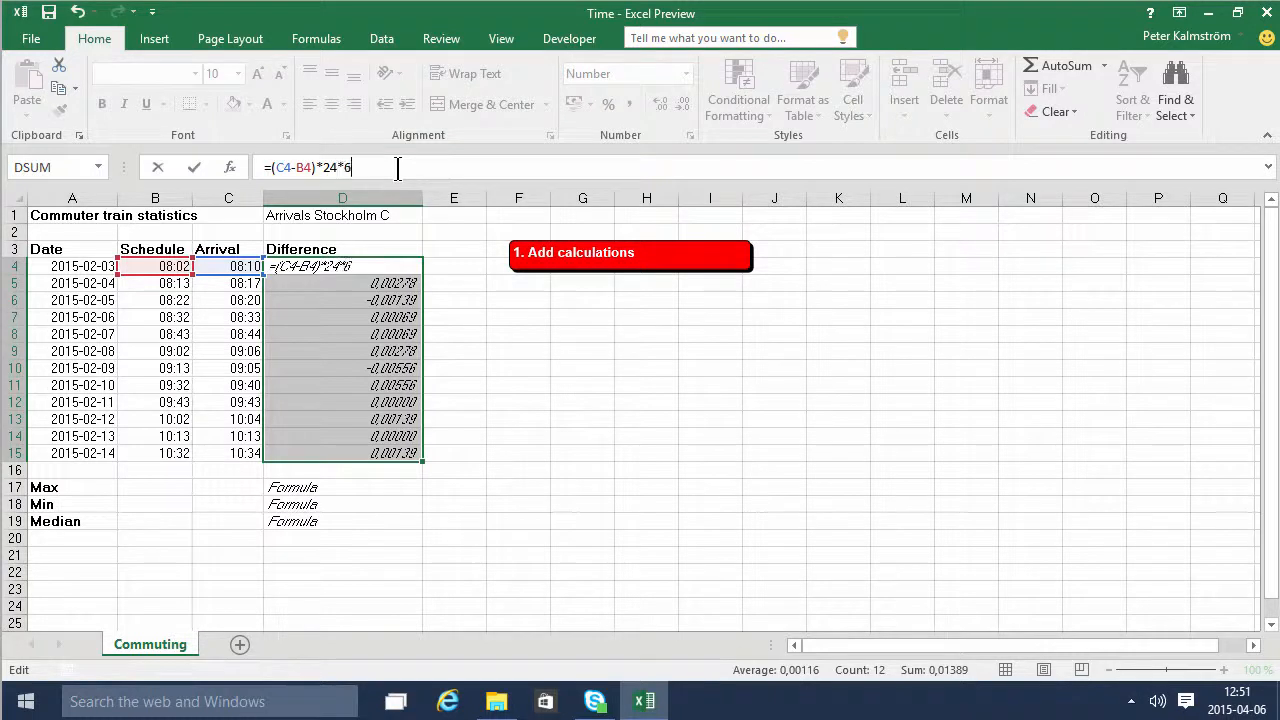
text(0)
key(Return)
click(408, 268)
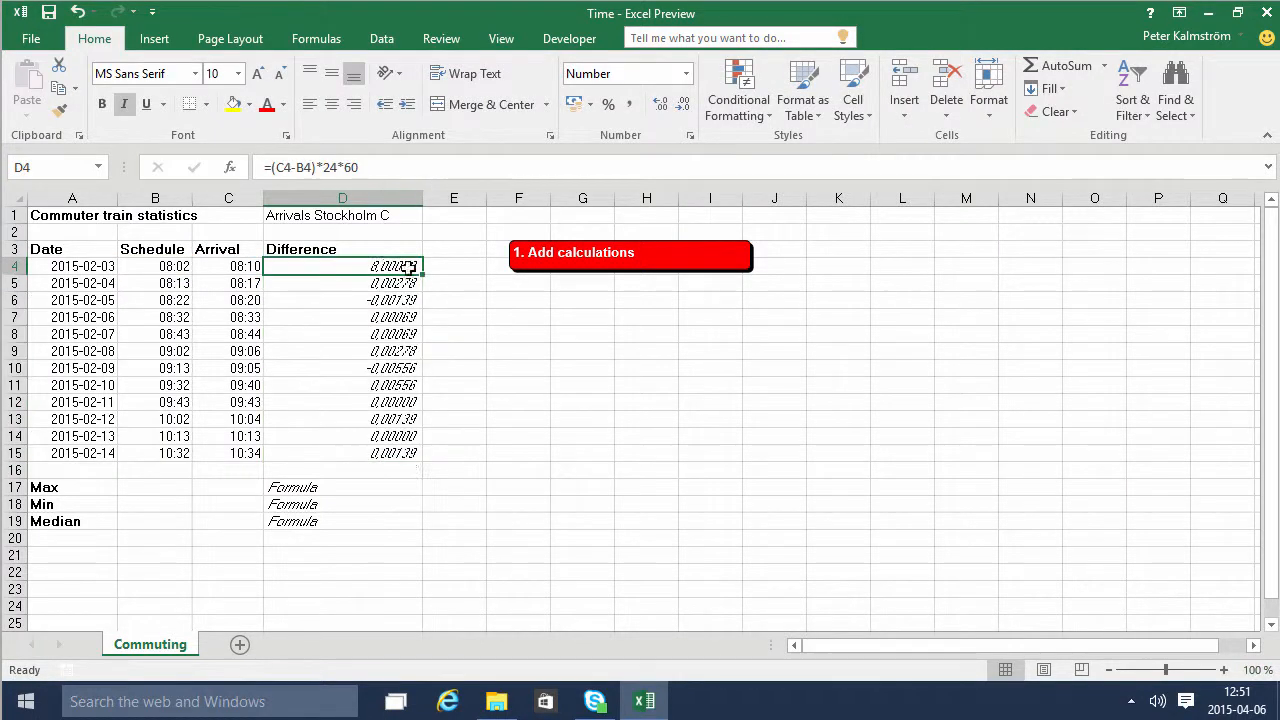
drag(422, 274, 422, 456)
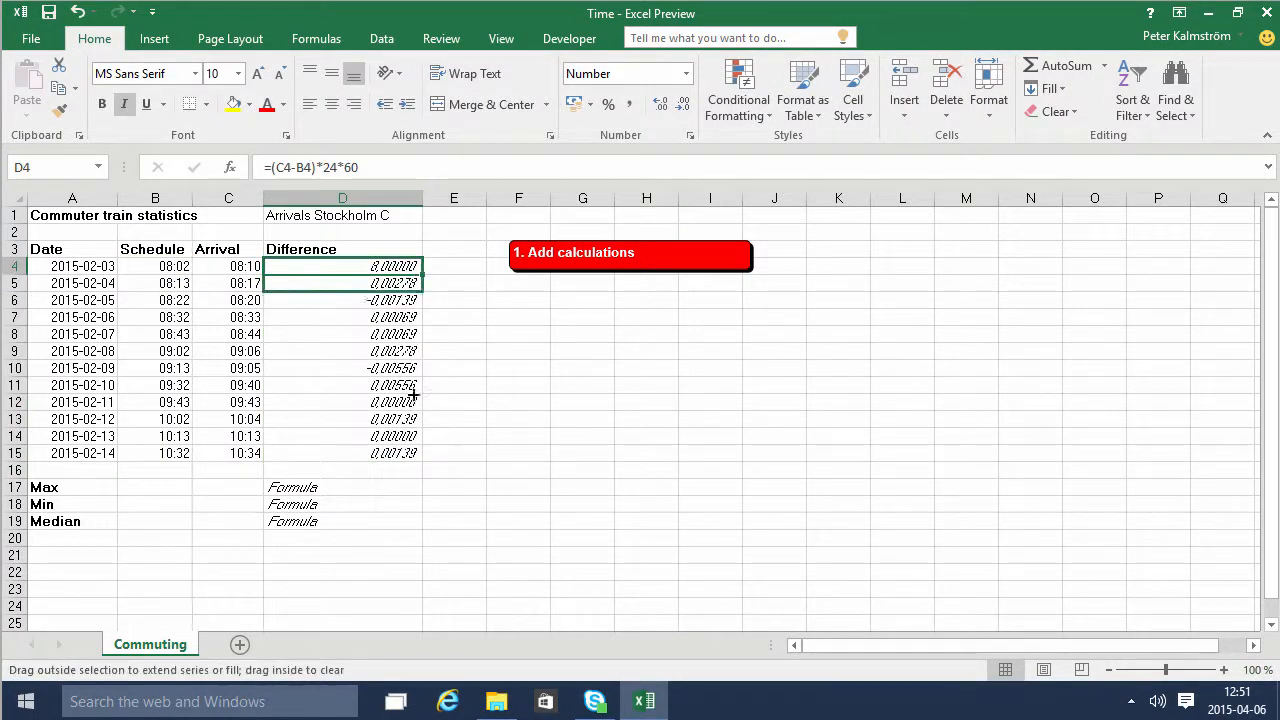
click(355, 300)
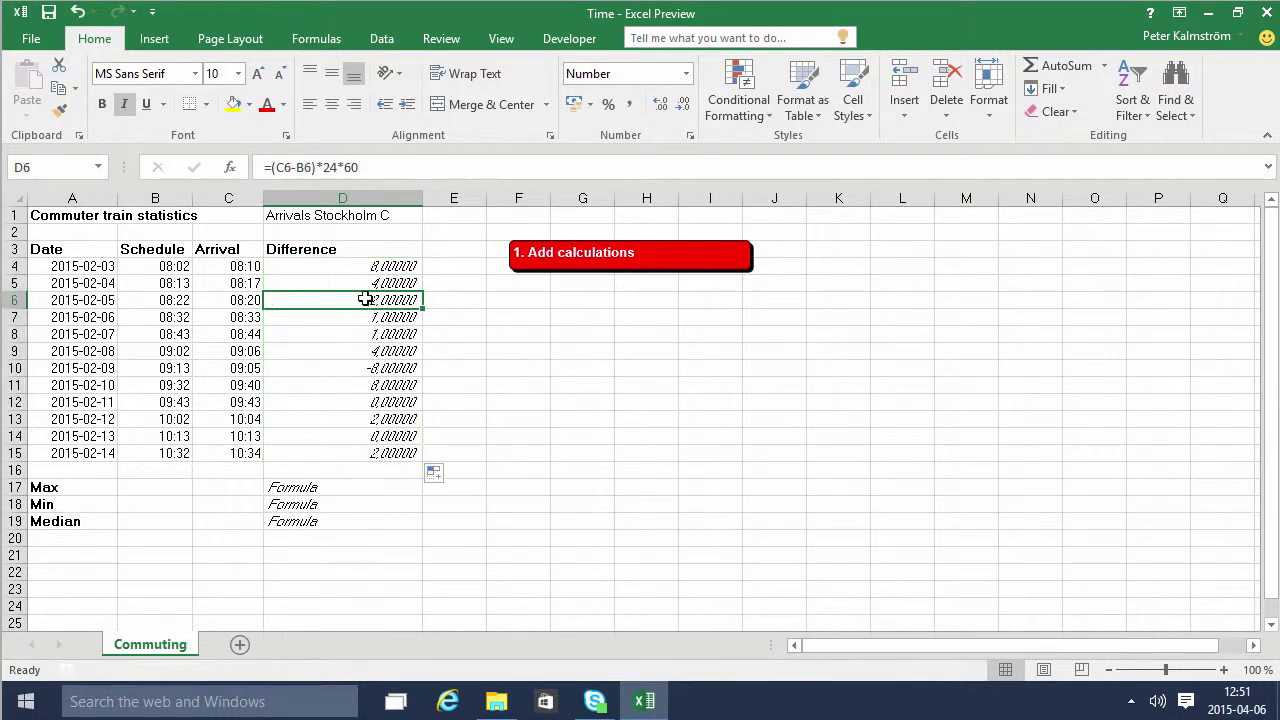
click(360, 368)
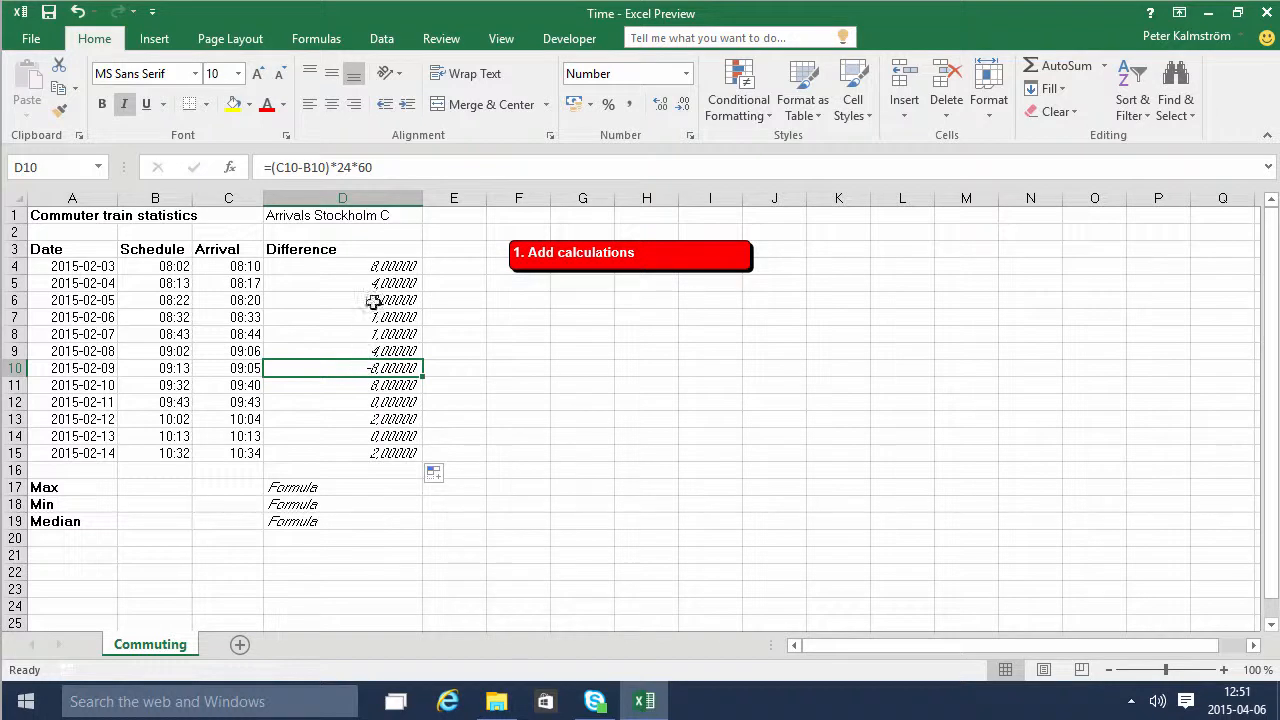
Reduce the Difference values D4:D15 to one decimal place.
drag(380, 268, 395, 458)
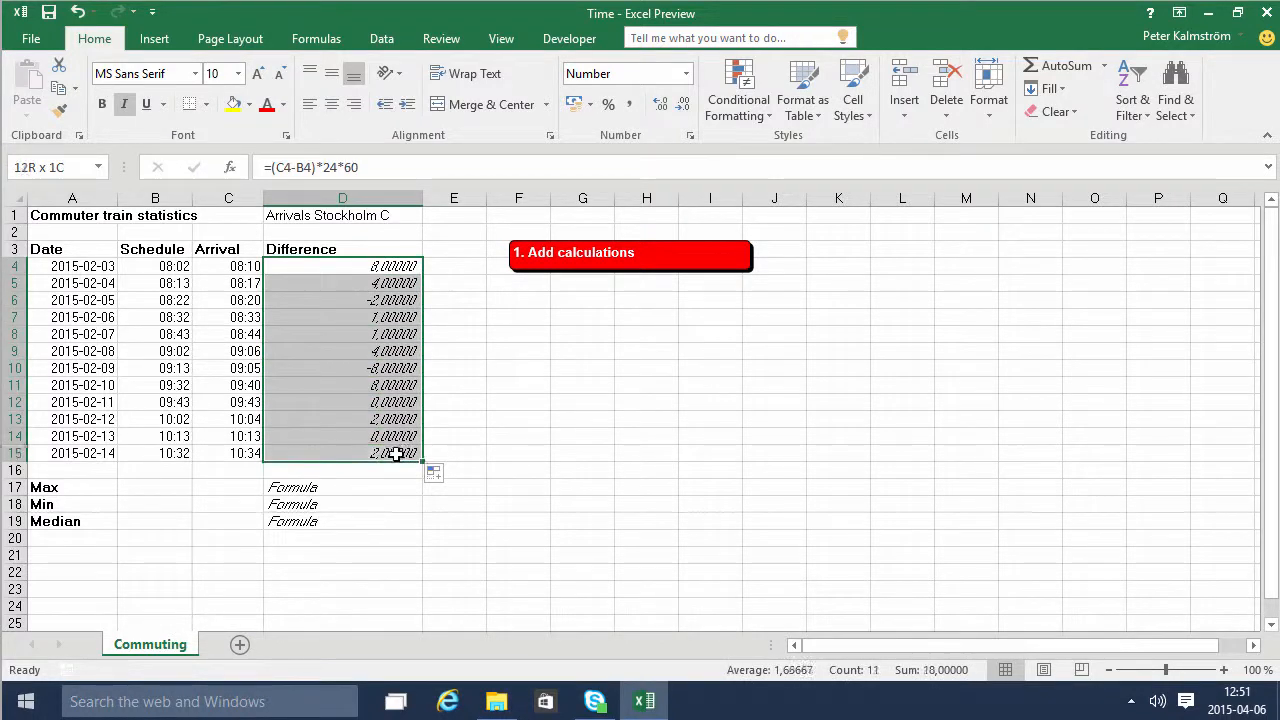
click(684, 104)
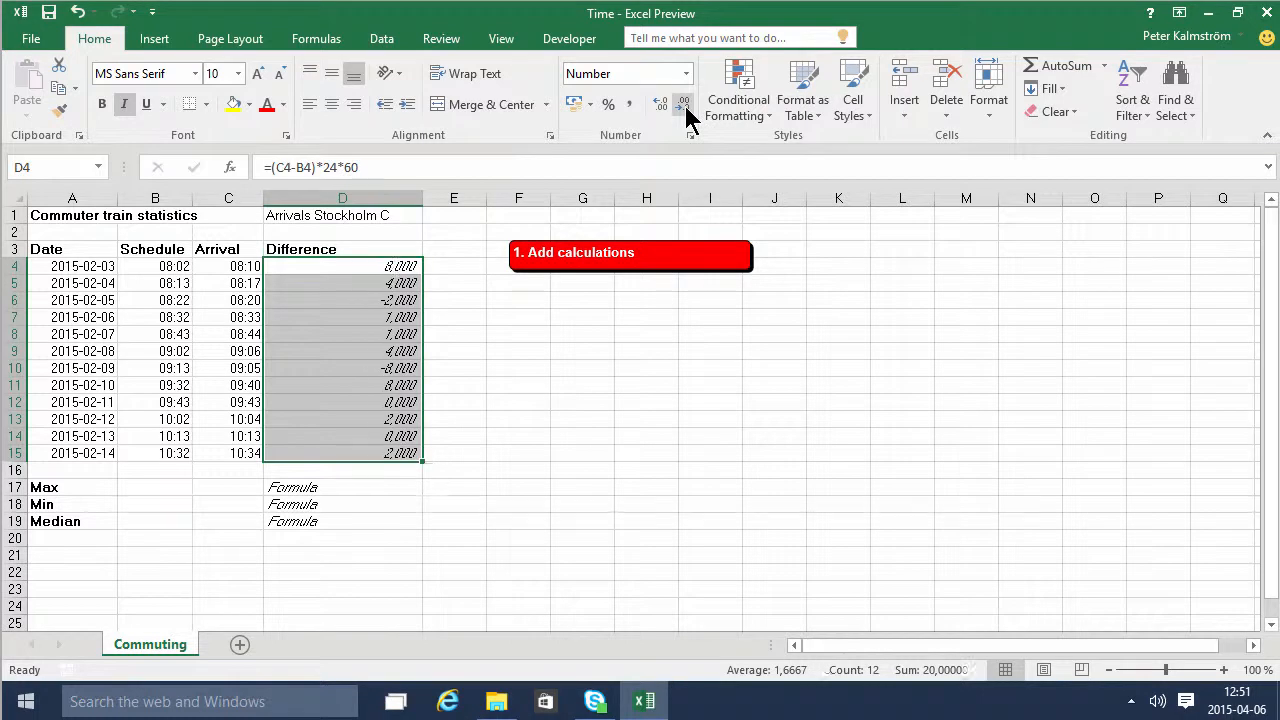
click(684, 104)
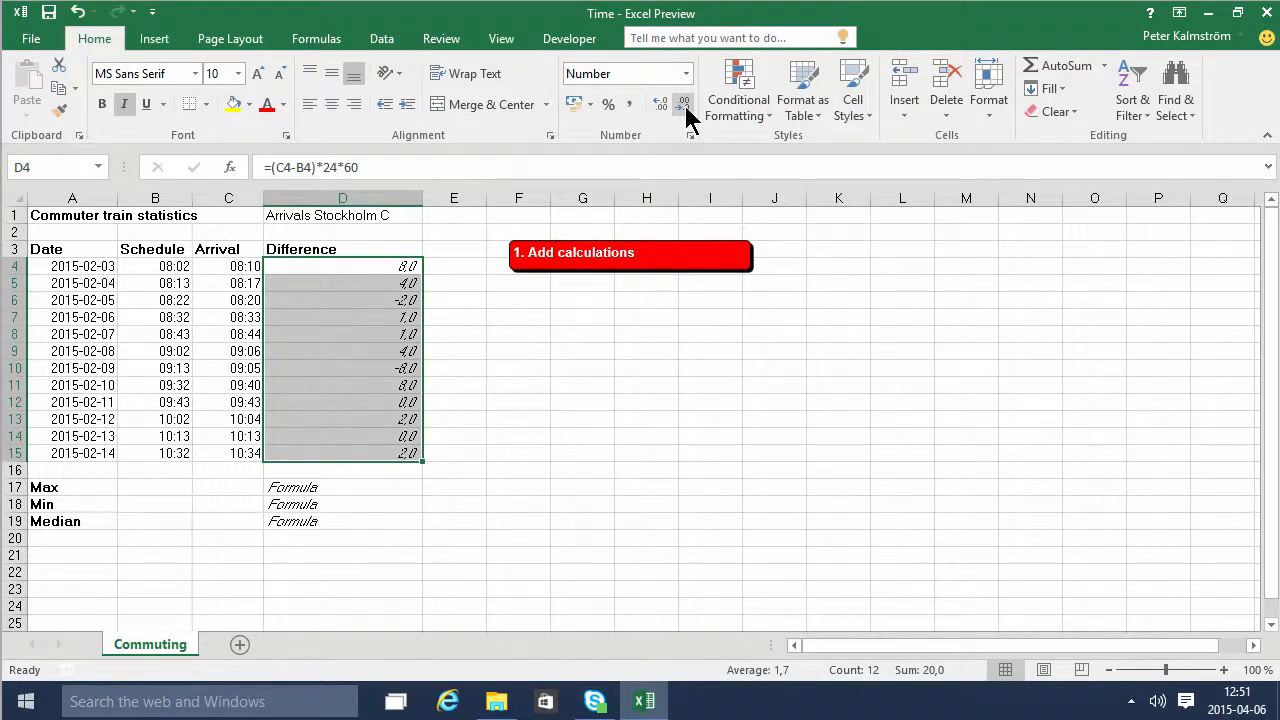
Enter =MAX(D4:D15), =MIN(D4:D15) and =MEDIAN(D4:D15) in D17:D19, giving 8.0, -8.0 and 1.5.
click(346, 488)
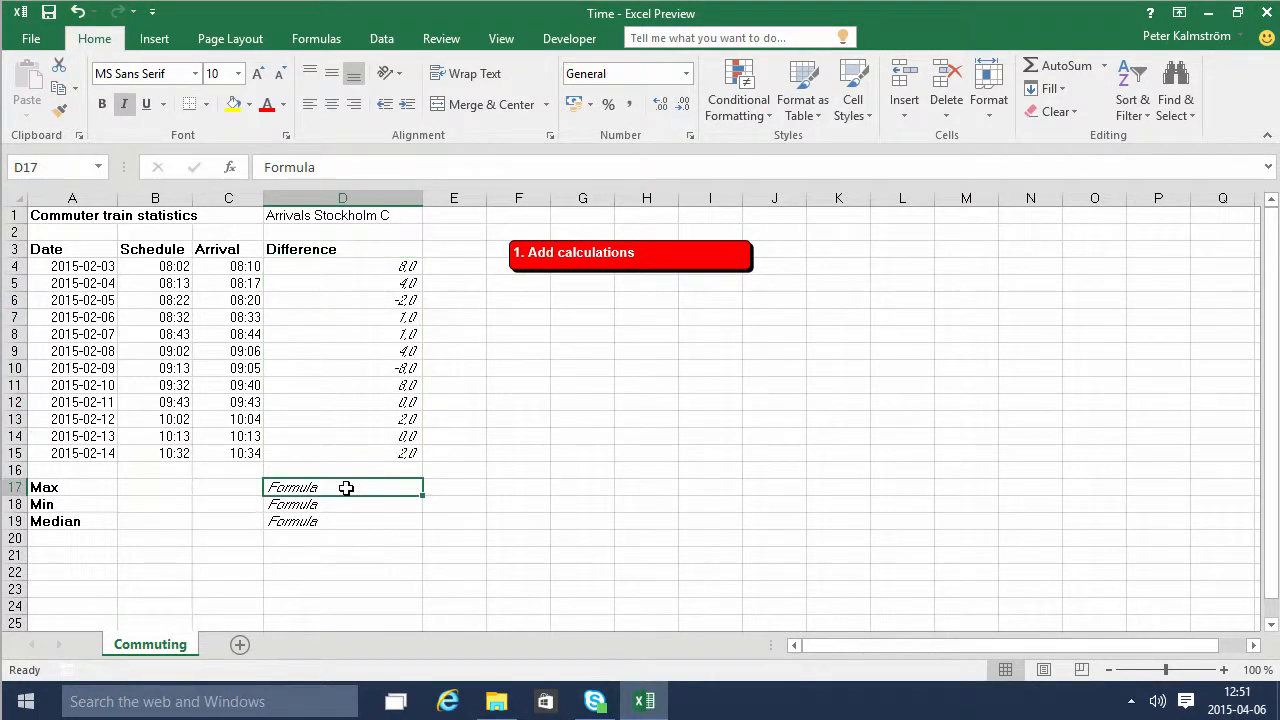
text(=max()
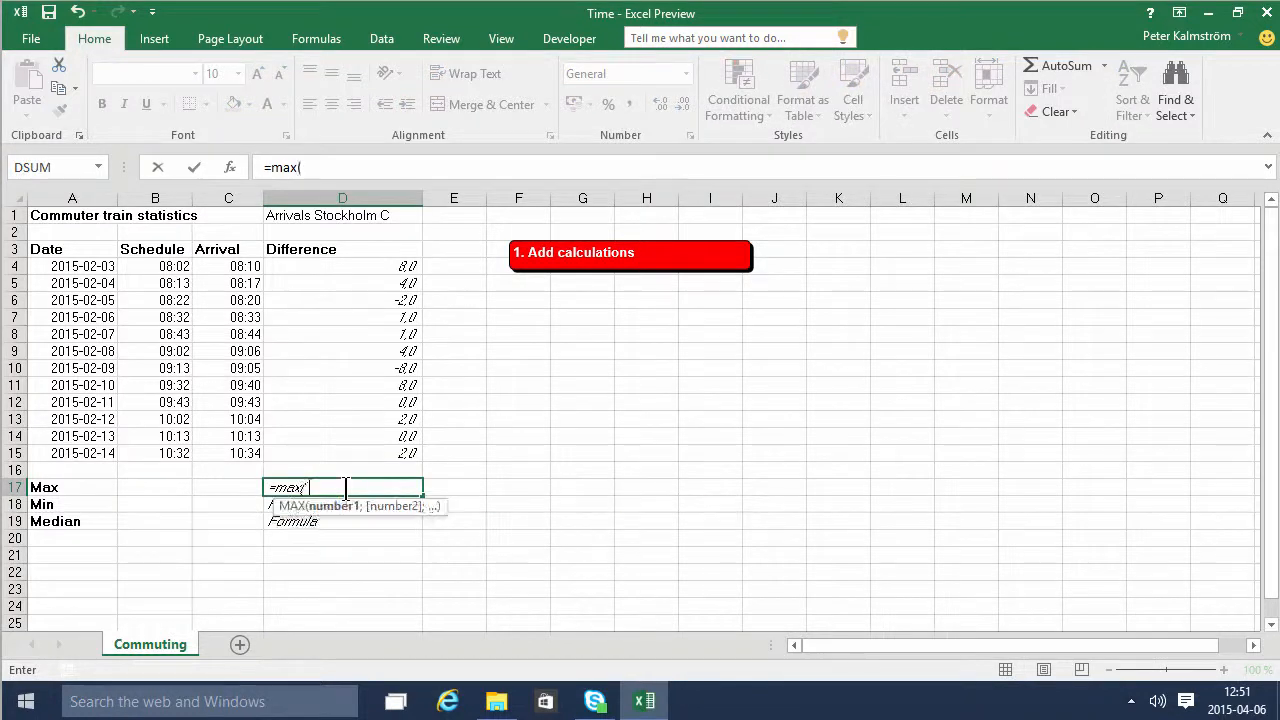
drag(400, 268, 408, 443)
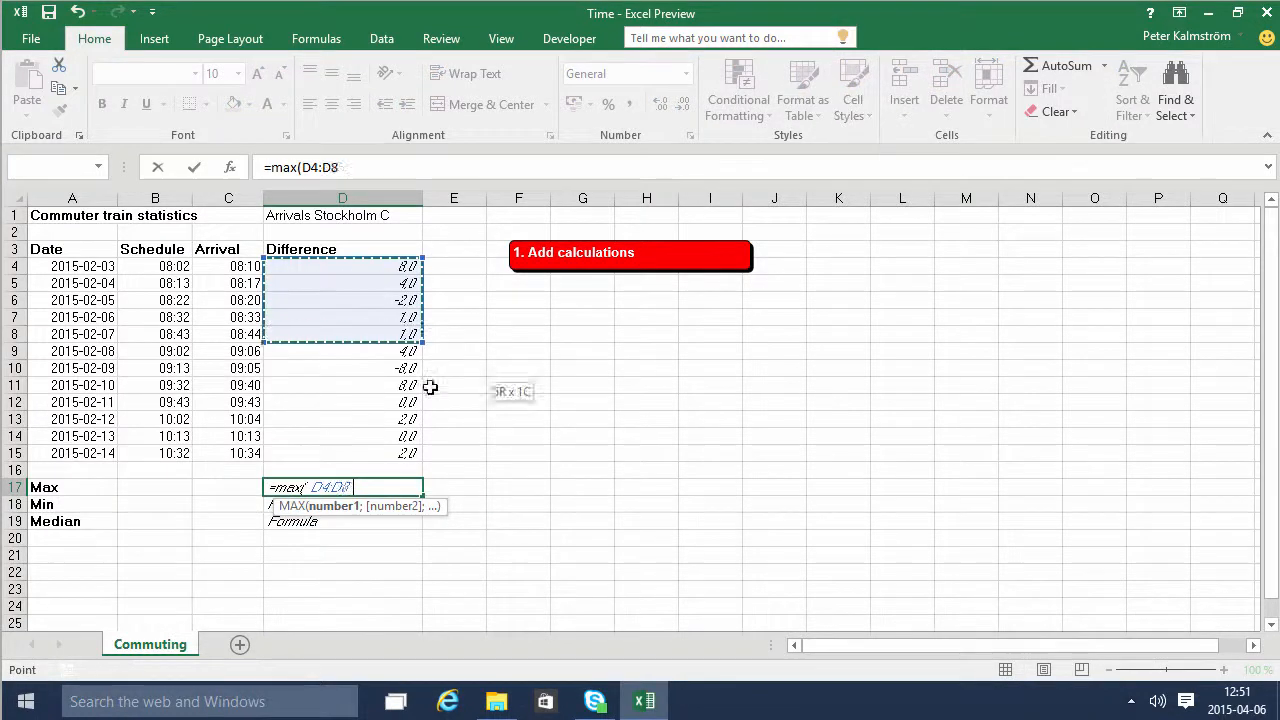
text())
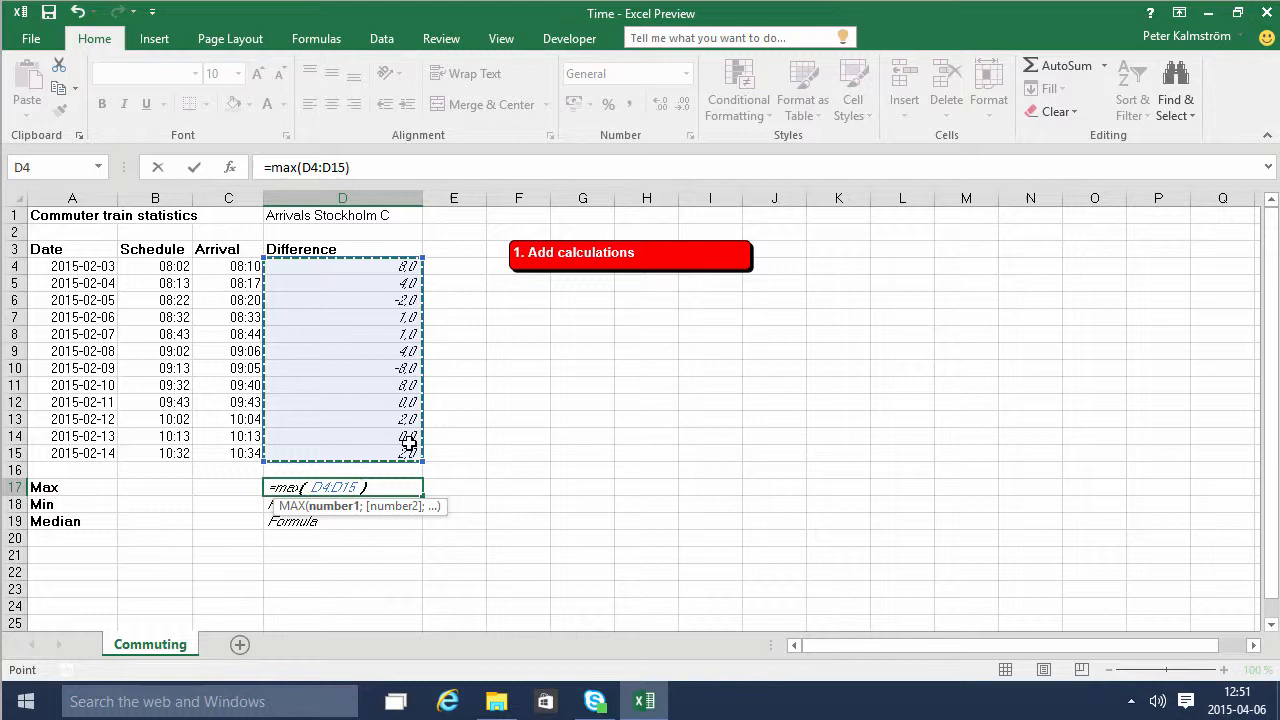
key(Return)
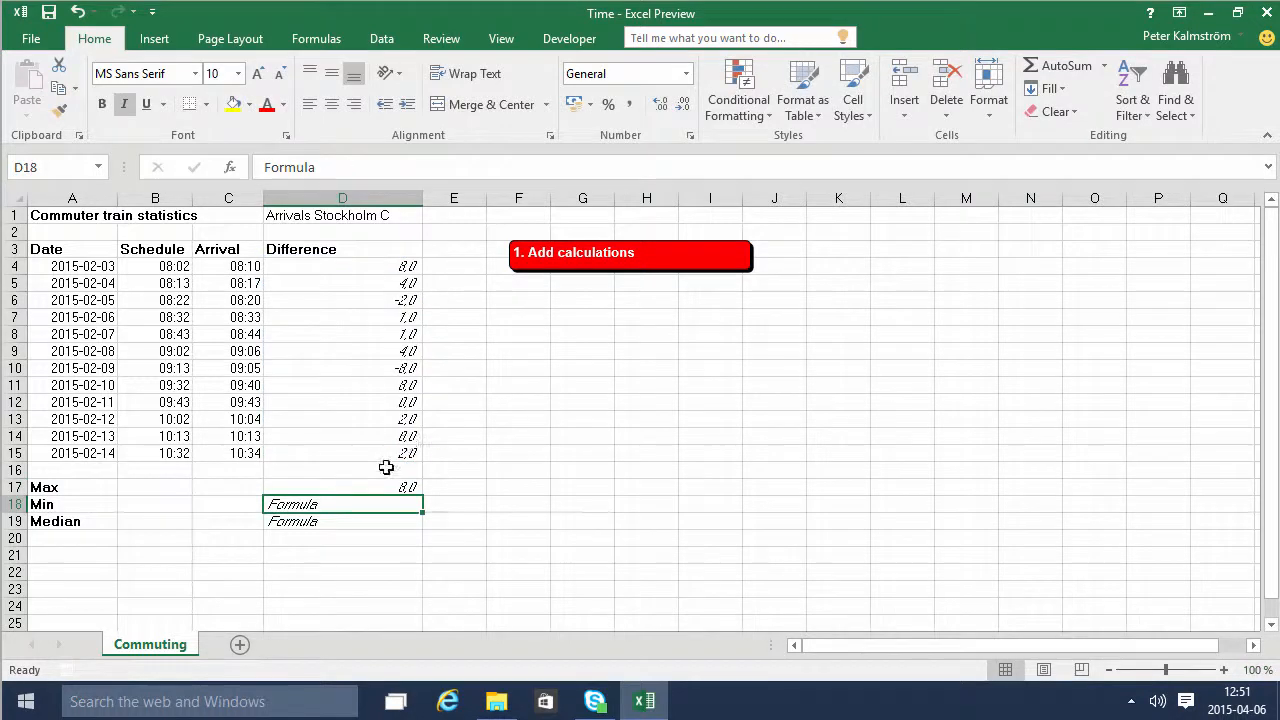
text(=min()
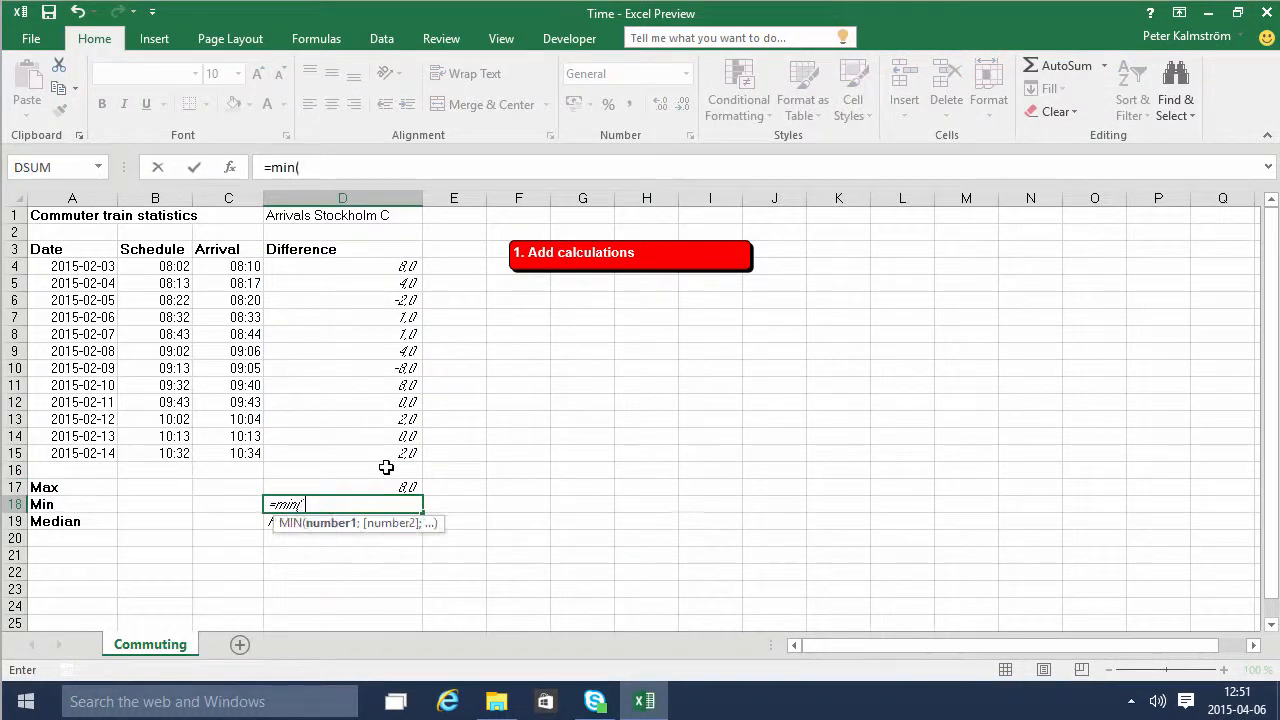
drag(388, 266, 387, 462)
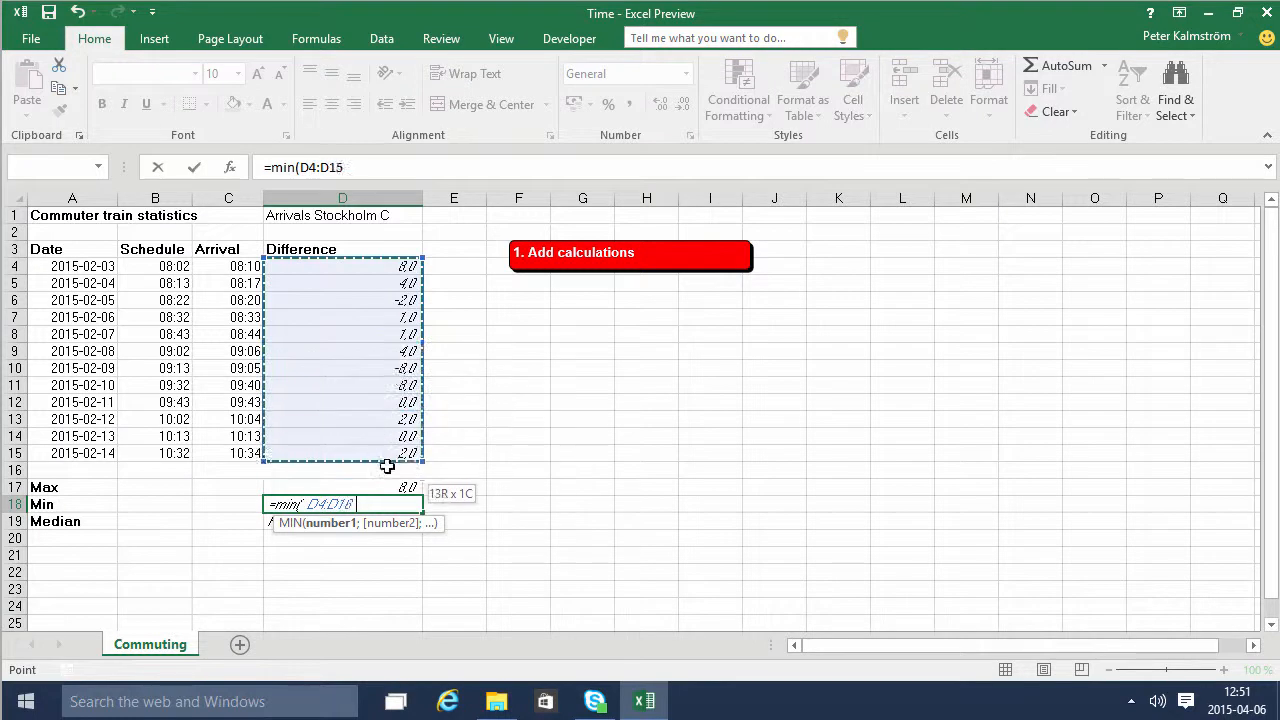
text())
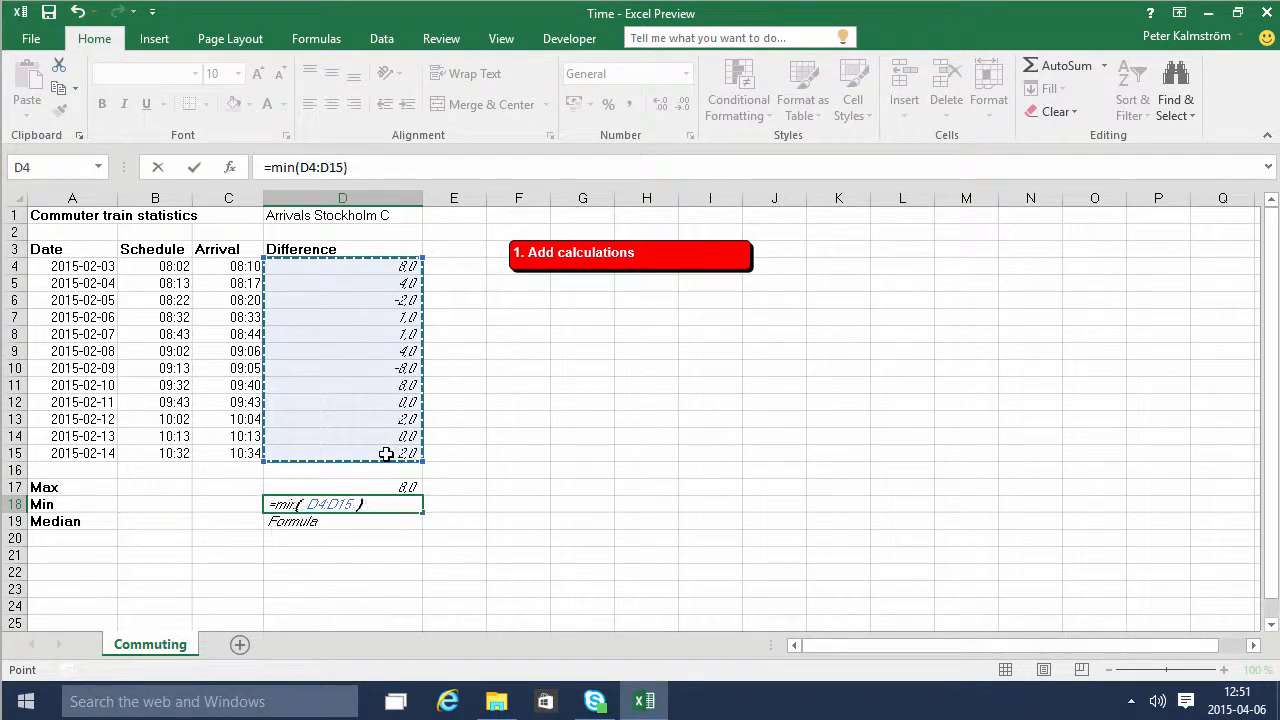
key(Return)
text(=m)
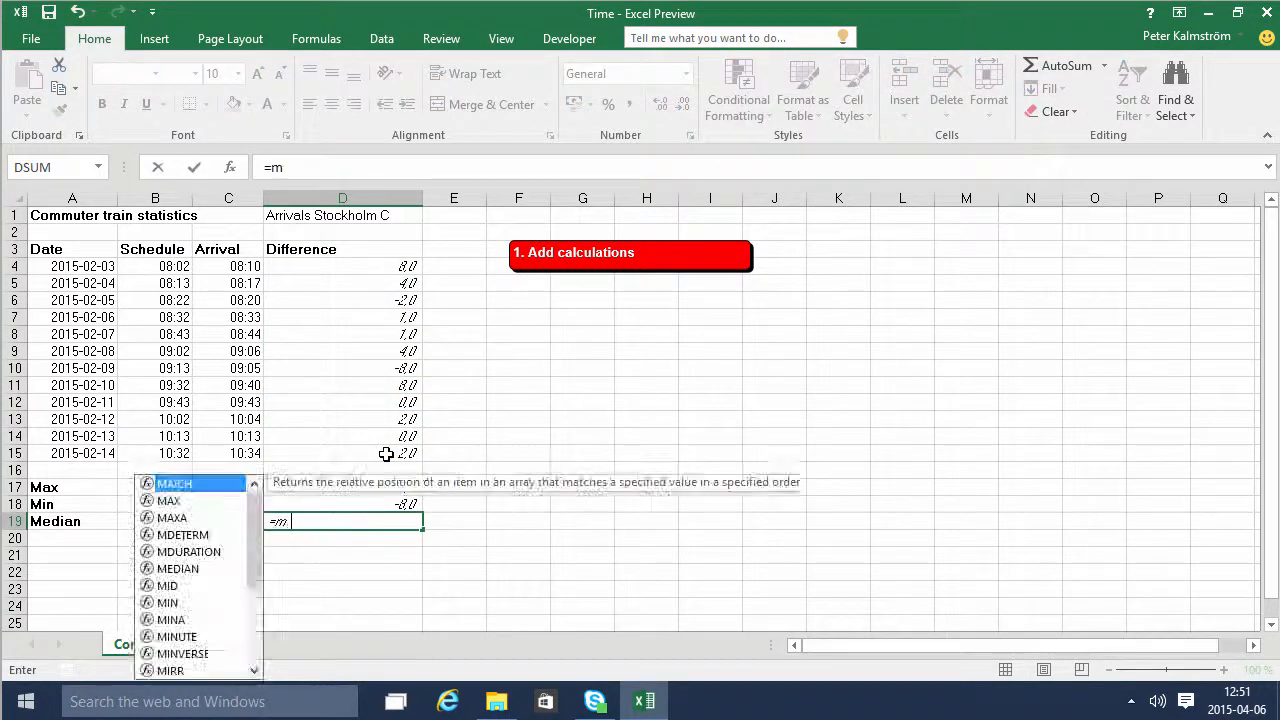
text(edian()
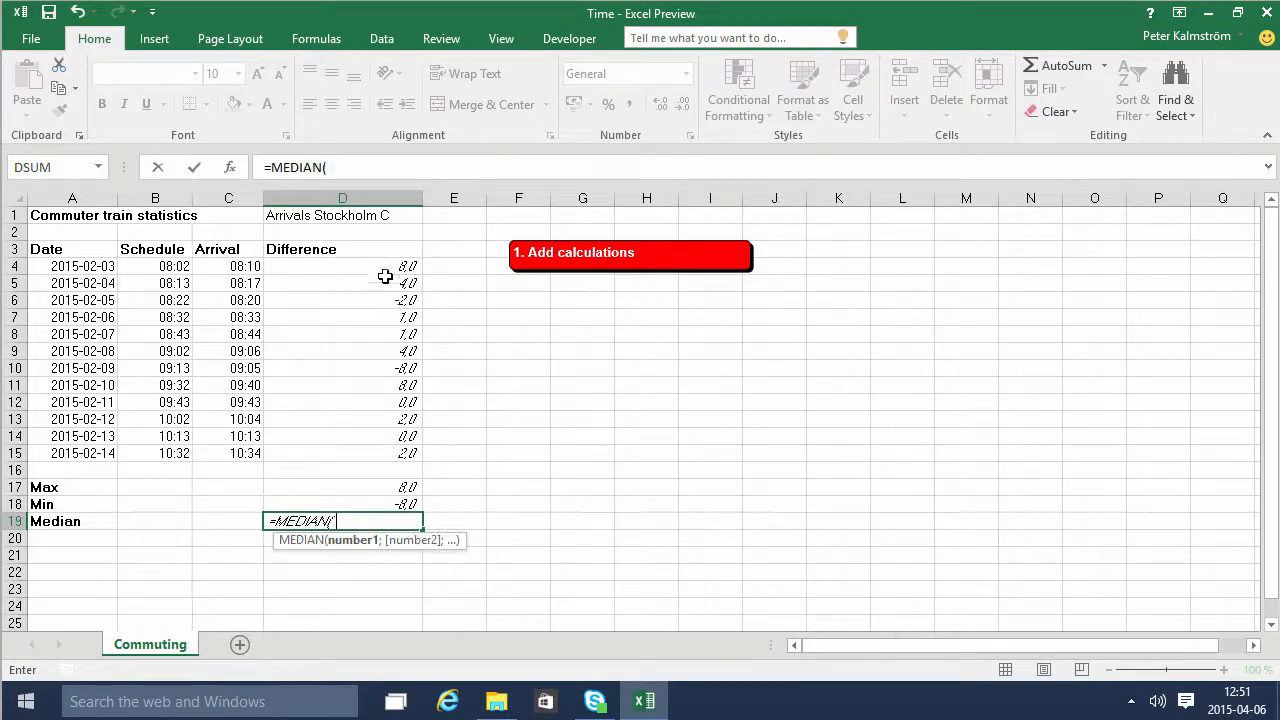
drag(388, 271, 383, 452)
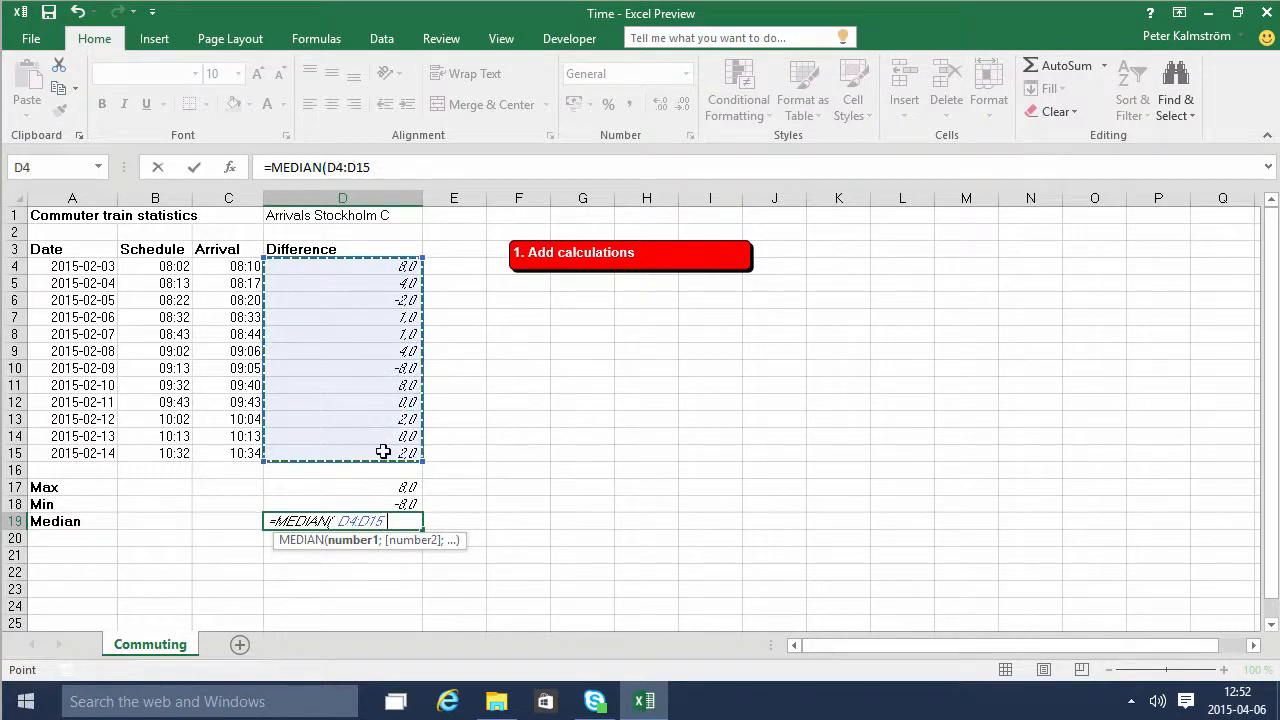
text())
key(Return)
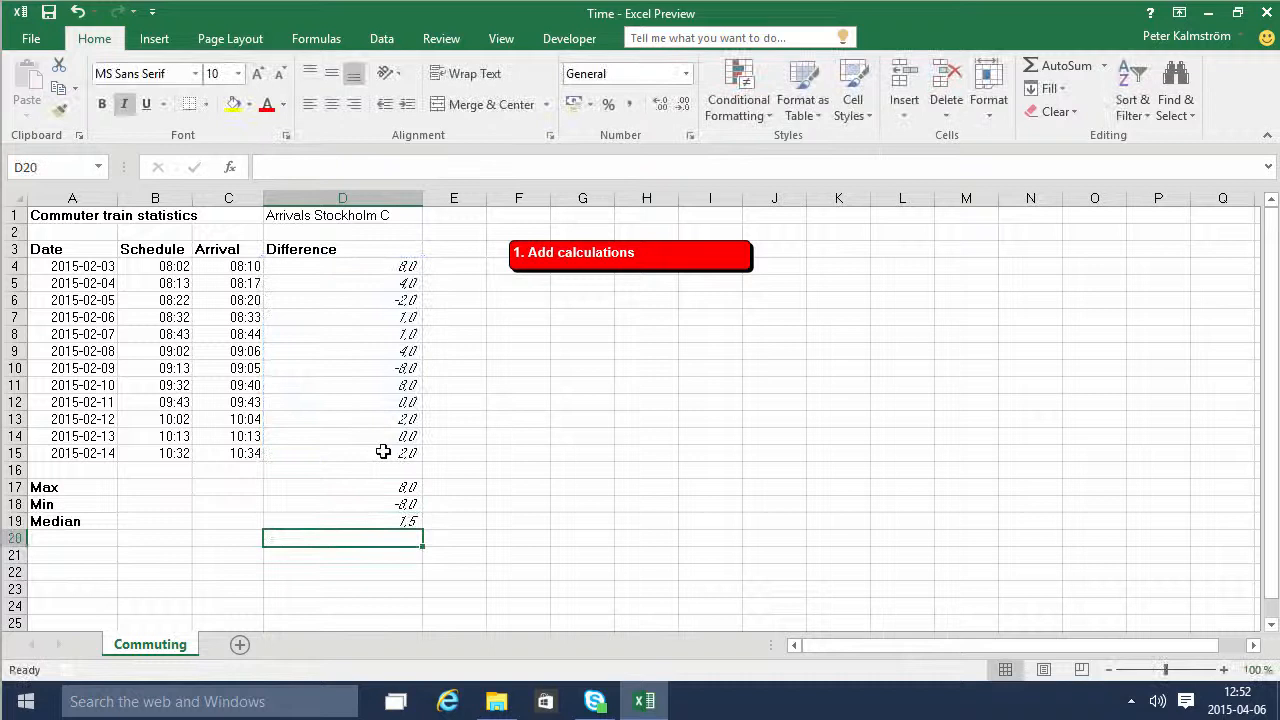
click(390, 508)
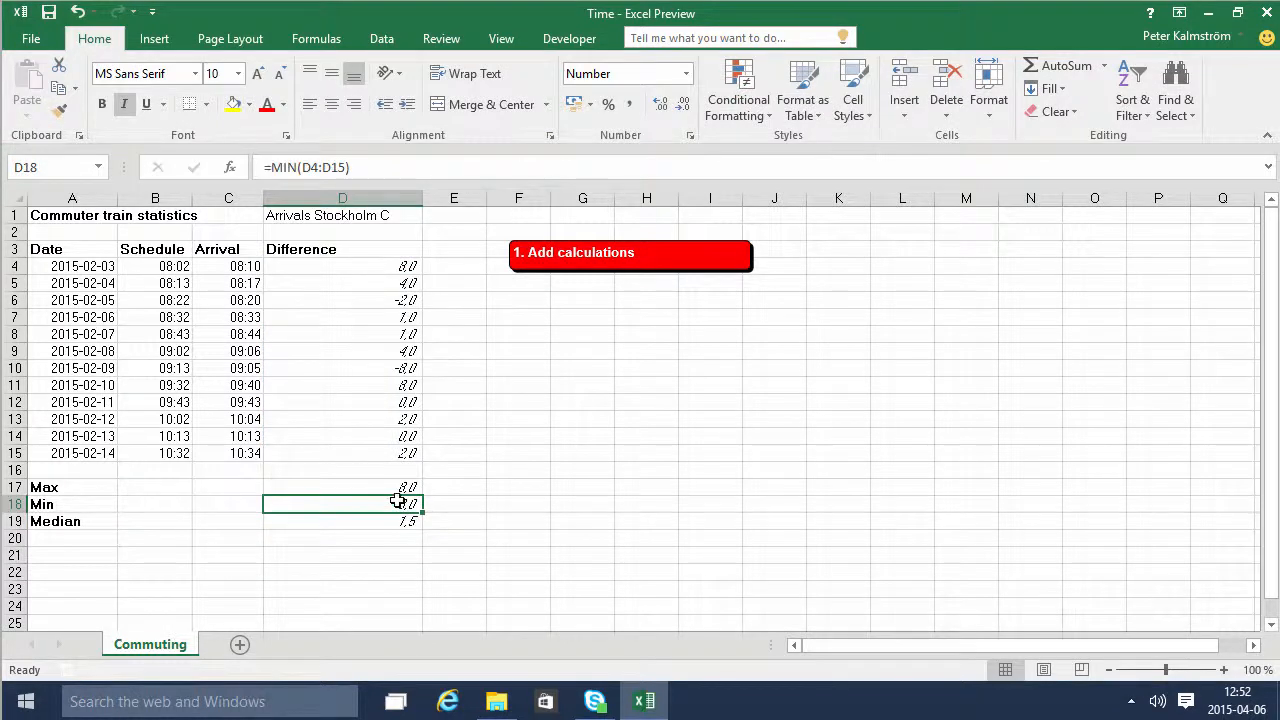